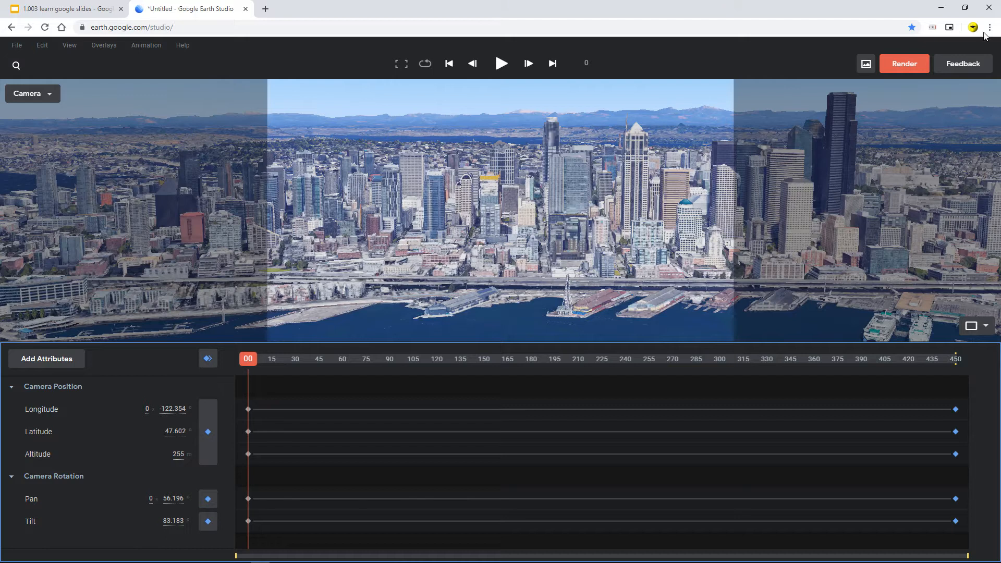
pyautogui.click(989, 27)
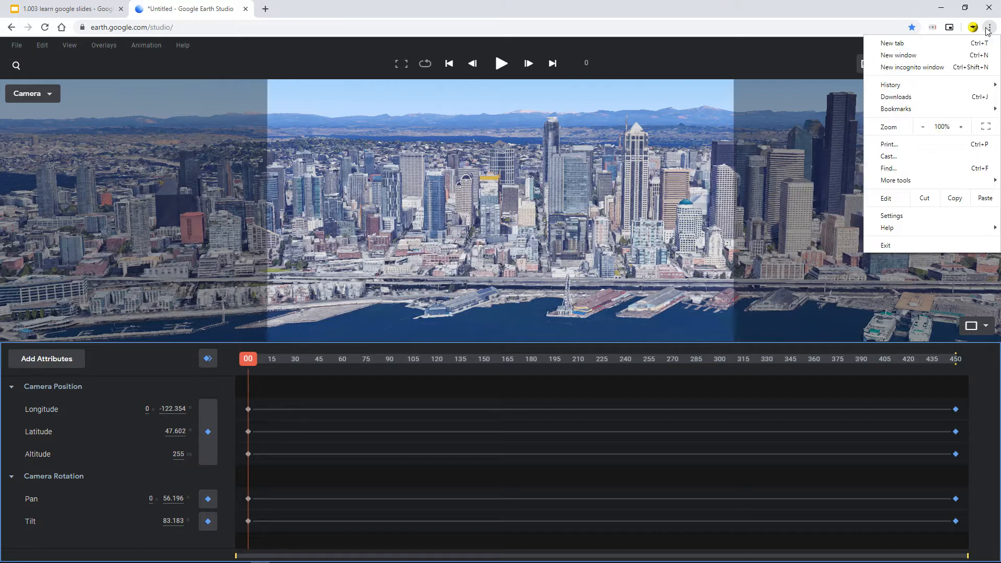
pyautogui.click(986, 127)
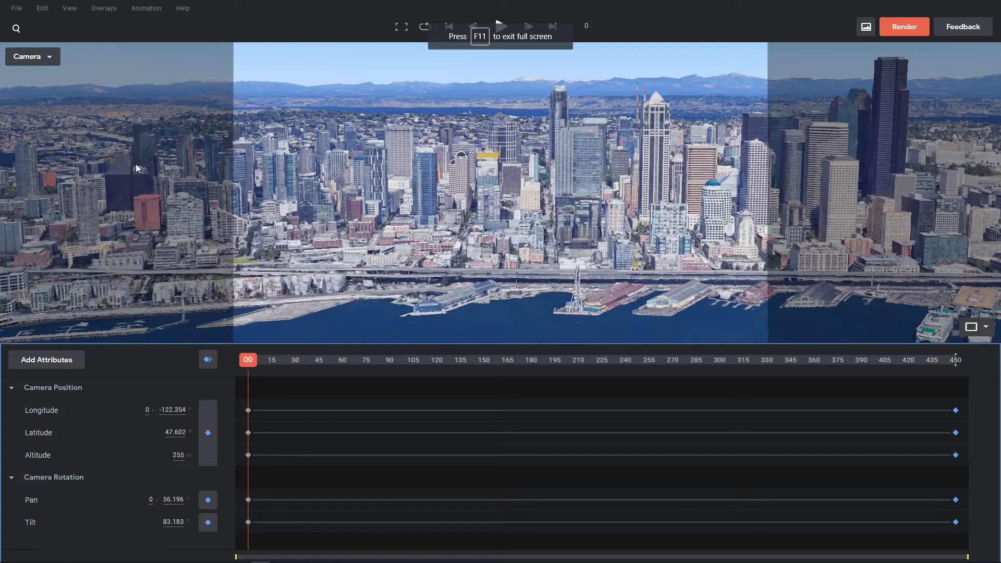
pyautogui.click(17, 8)
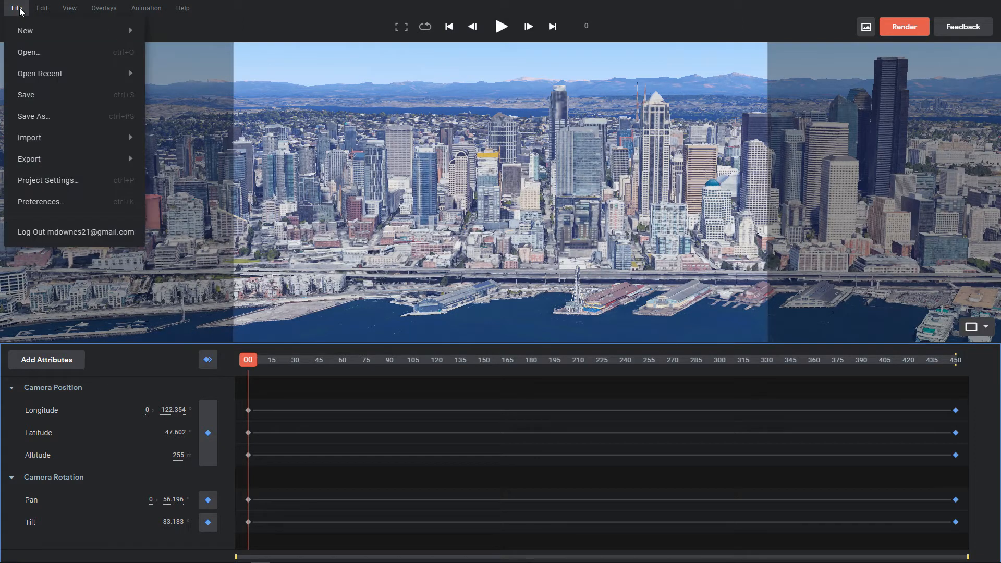
pyautogui.moveTo(834, 4)
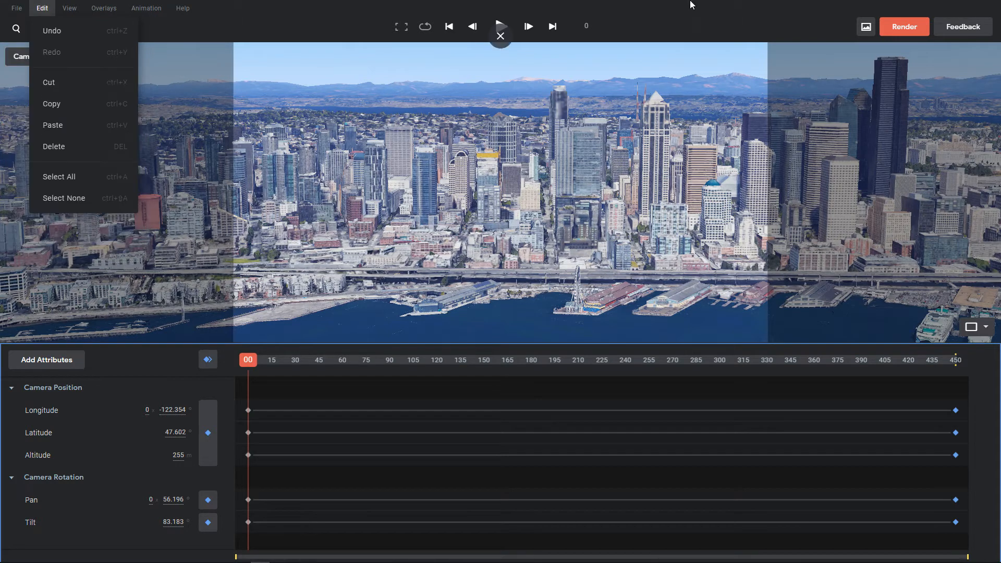
pyautogui.click(501, 36)
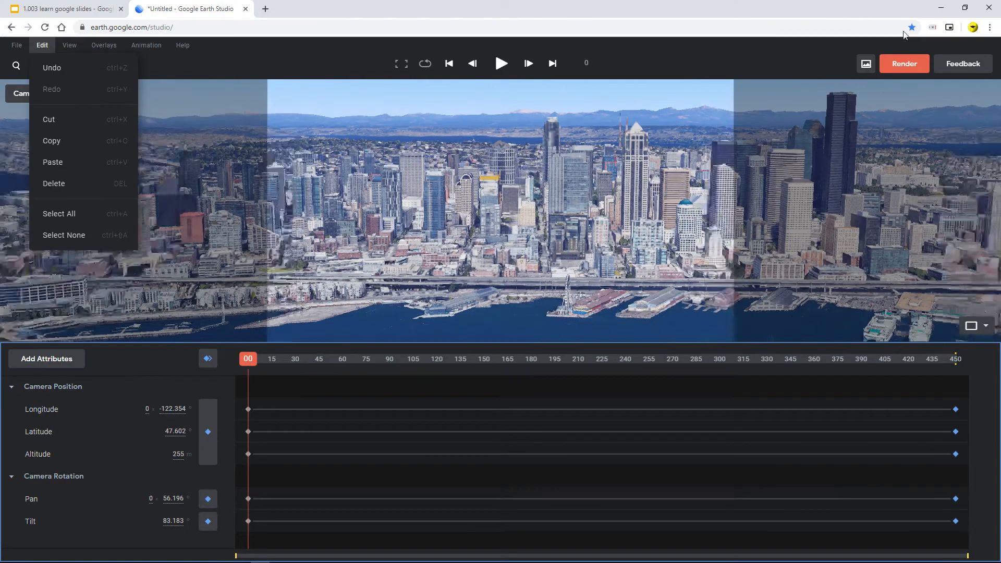
# Step: Enlarge the browser page zoom to 150% and display the page in full screen
pyautogui.click(990, 29)
pyautogui.click(961, 127)
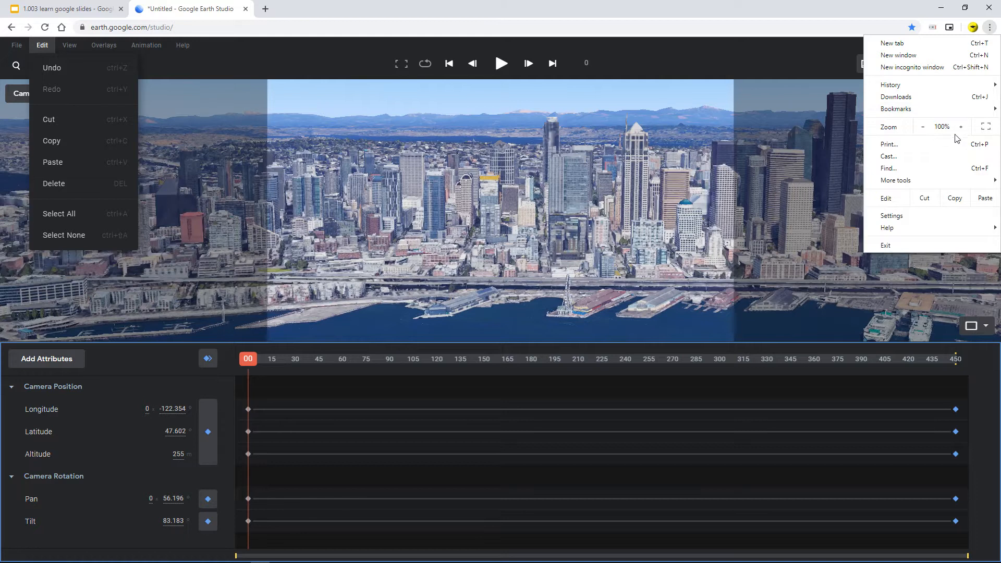
pyautogui.click(961, 127)
pyautogui.click(961, 127)
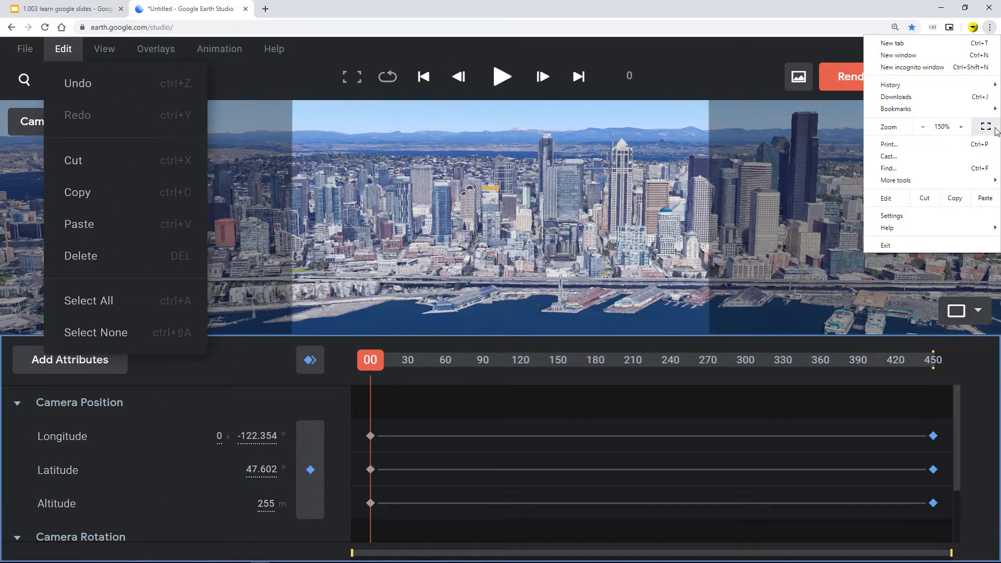
pyautogui.click(986, 127)
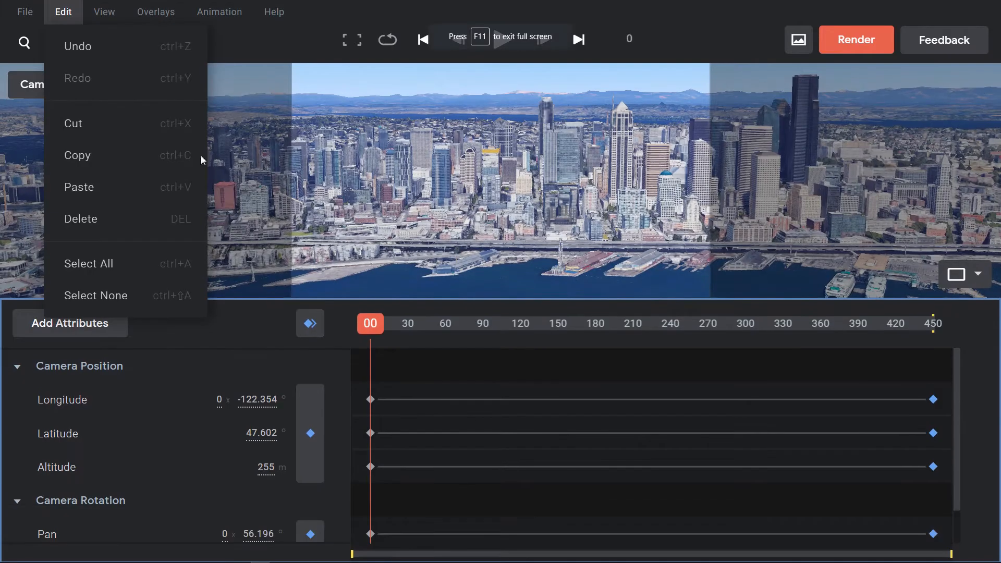
# Step: Review the project file commands for creating, opening, saving, importing and exporting
pyautogui.click(24, 13)
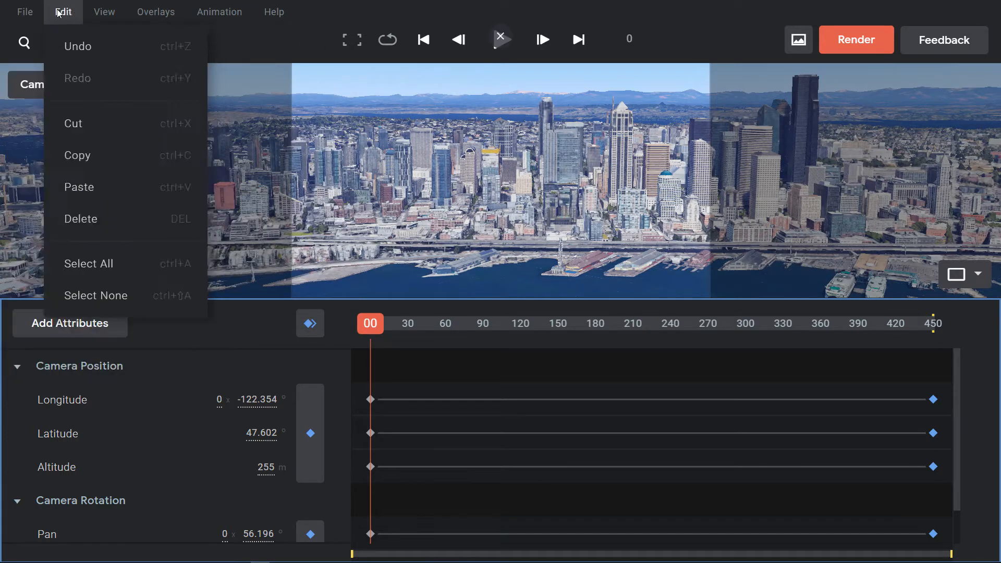
pyautogui.moveTo(267, 17)
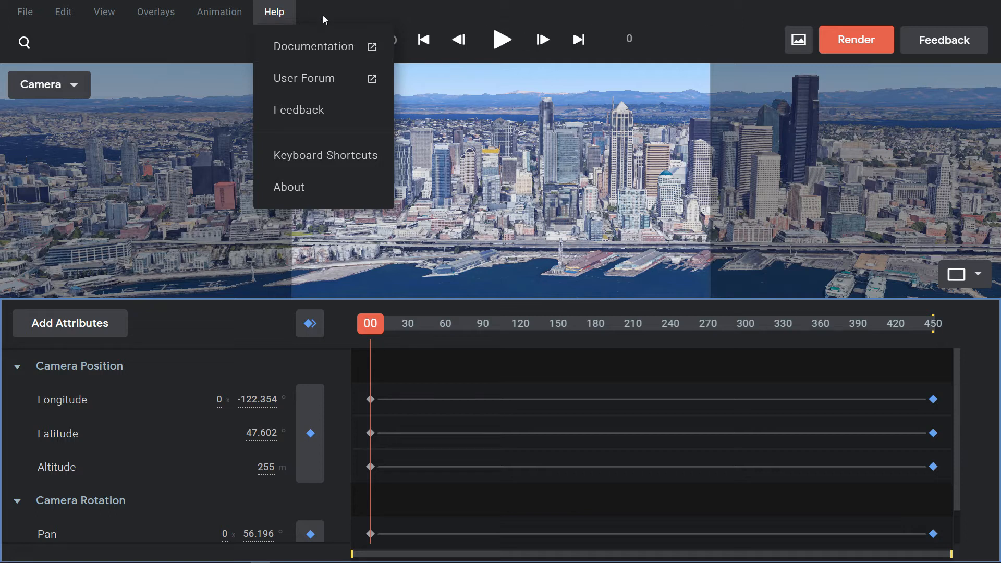
pyautogui.moveTo(30, 16)
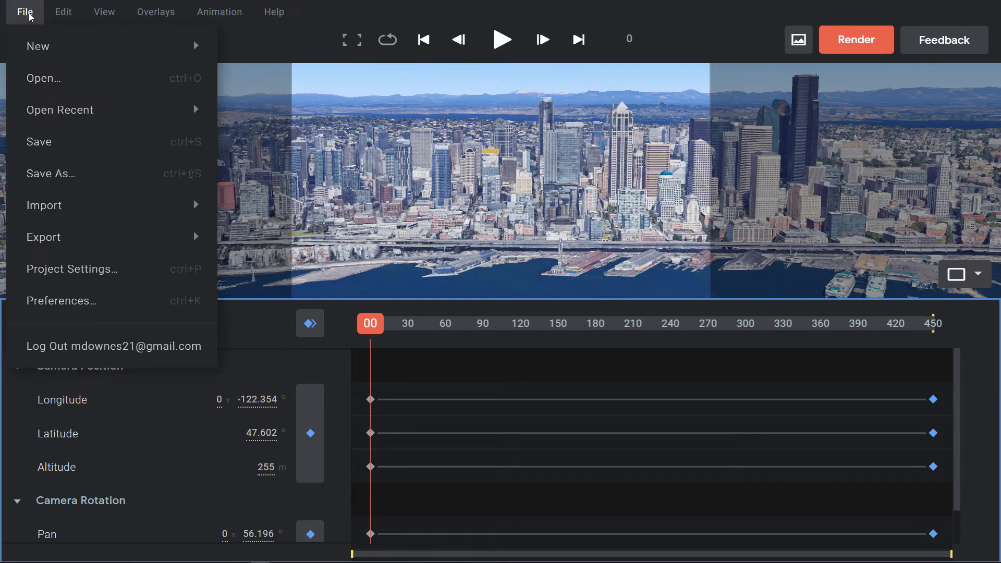
pyautogui.moveTo(159, 50)
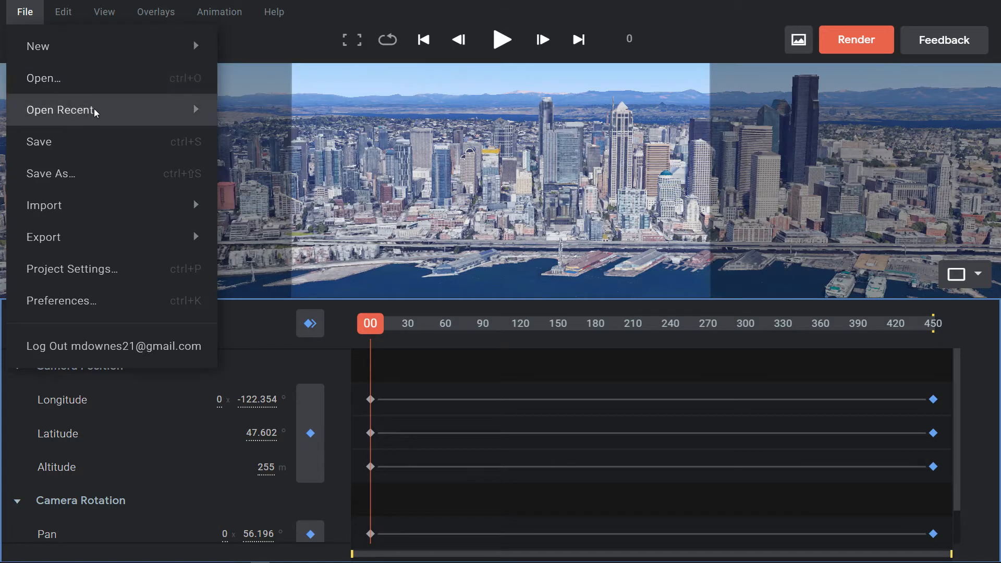
pyautogui.moveTo(112, 121)
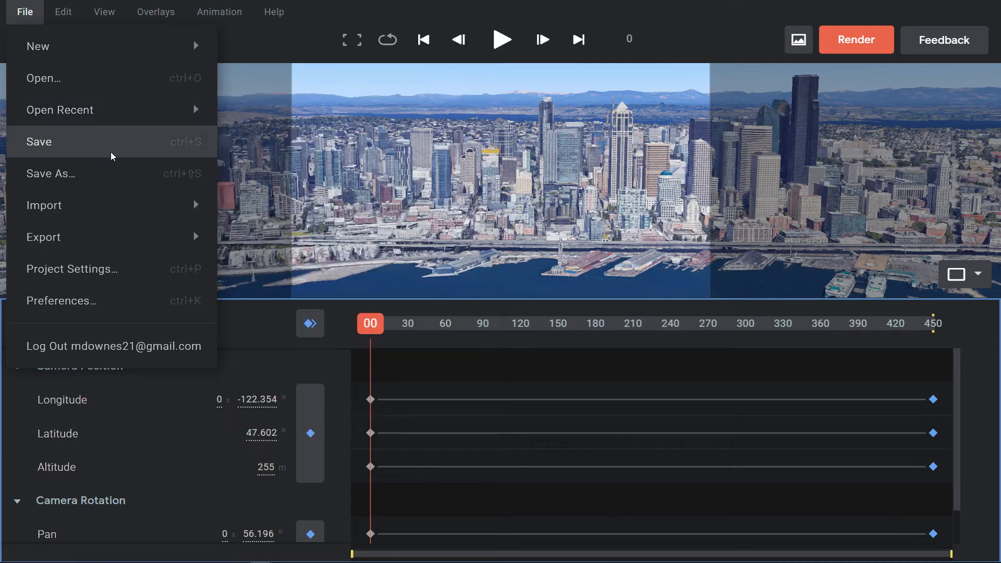
pyautogui.moveTo(155, 208)
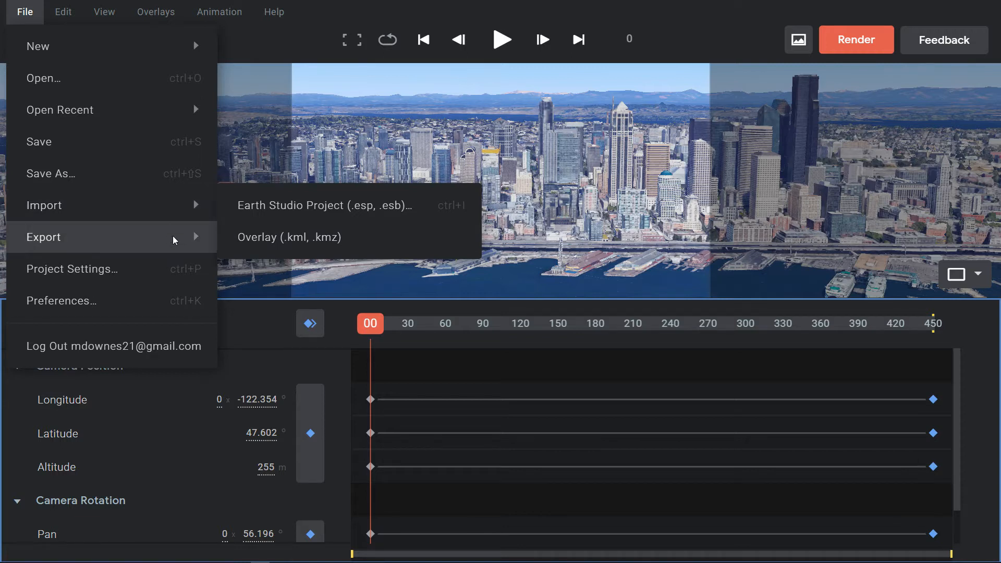
pyautogui.moveTo(174, 240)
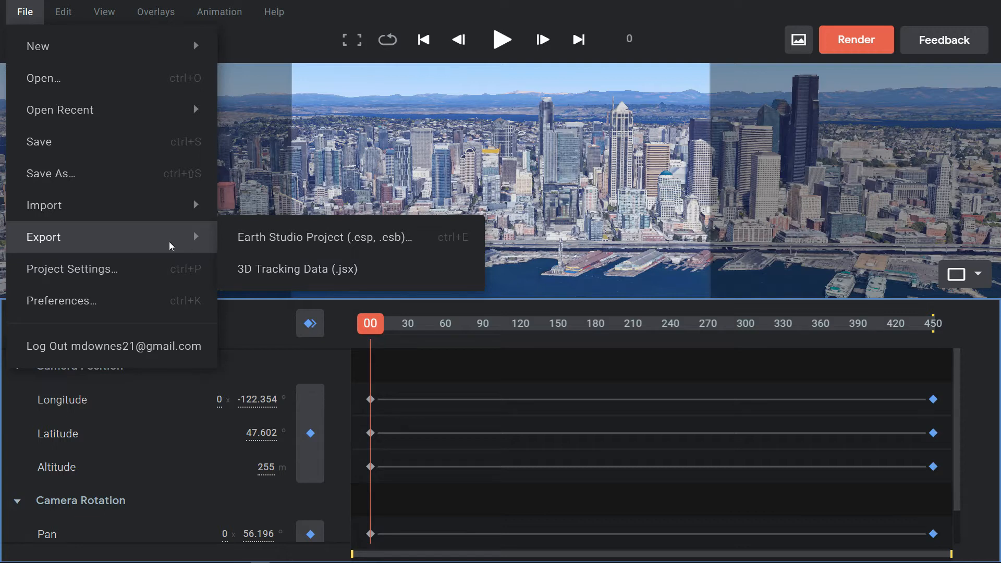
# Step: Inspect the project settings for dimensions, duration and frame rate, and cancel out of them
pyautogui.click(78, 269)
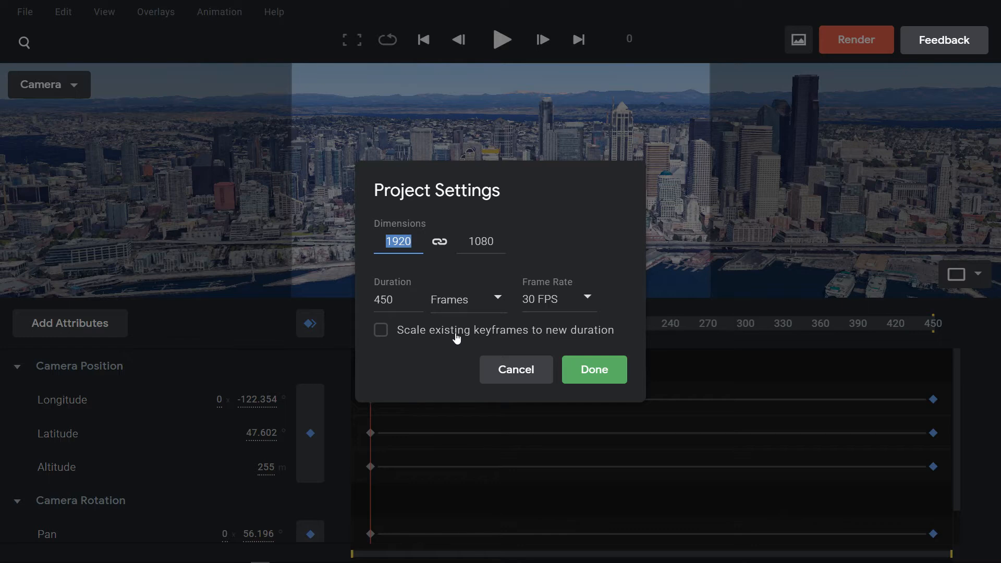
pyautogui.click(508, 372)
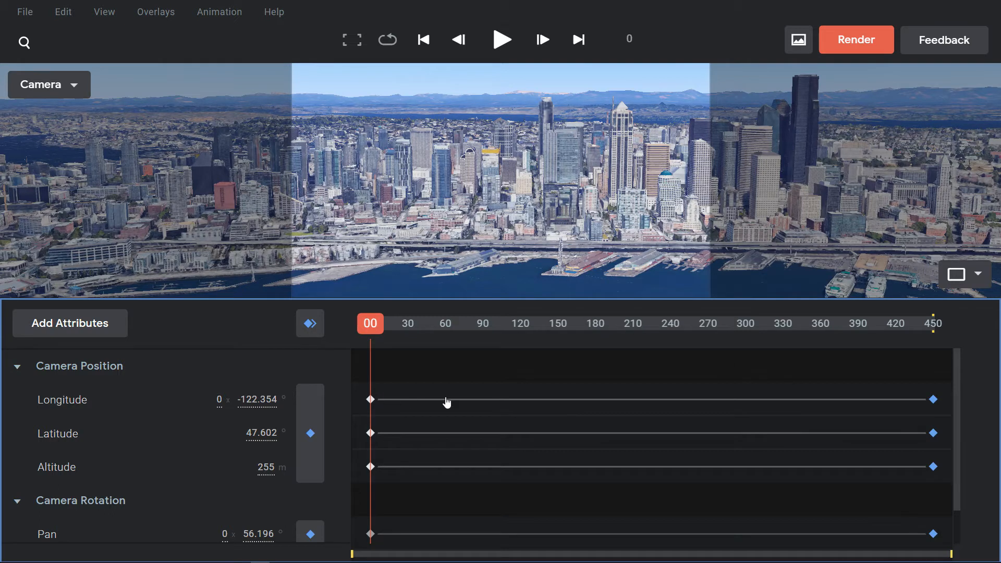
pyautogui.moveTo(368, 330); pyautogui.dragTo(272, 331)
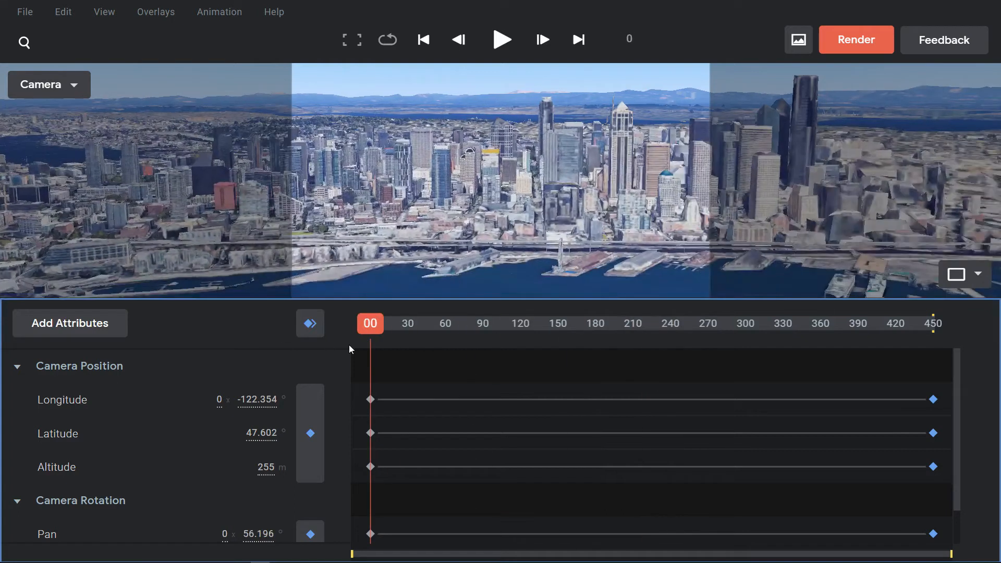
# Step: Review the General, Project, Rendering and User preferences, including the default filename variables, and cancel out of them
pyautogui.click(24, 11)
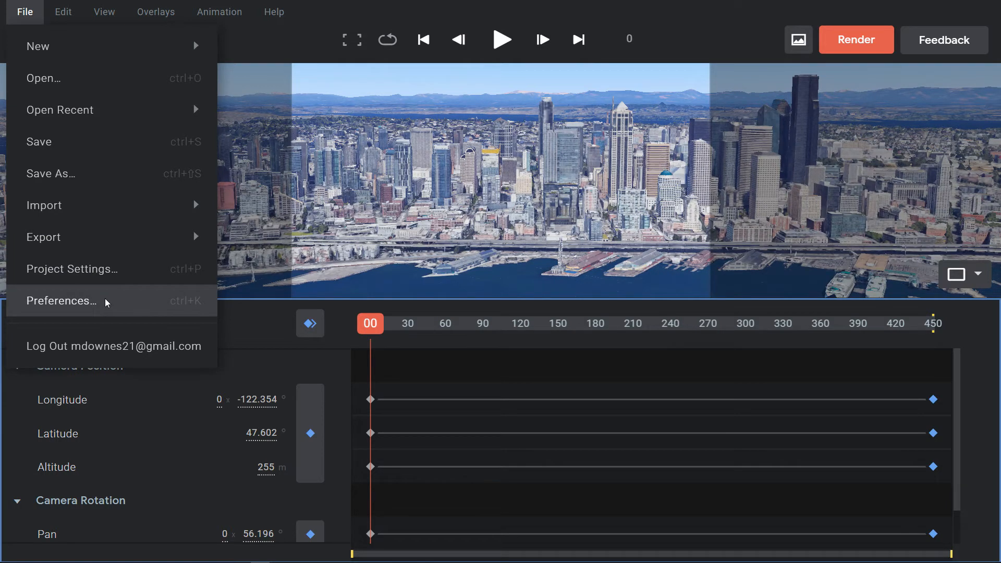
pyautogui.click(106, 303)
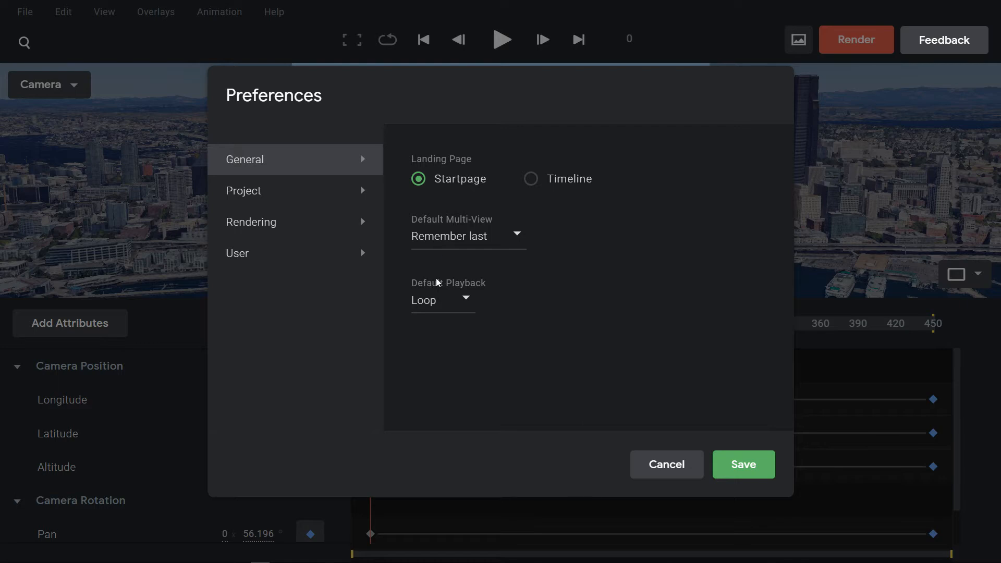
pyautogui.click(244, 193)
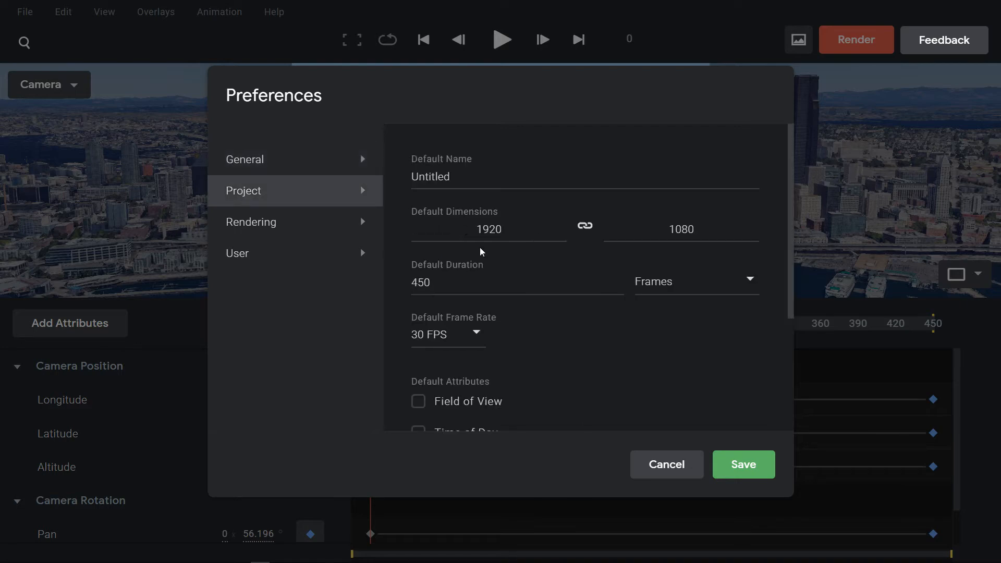
pyautogui.scroll(-3, 482, 249)
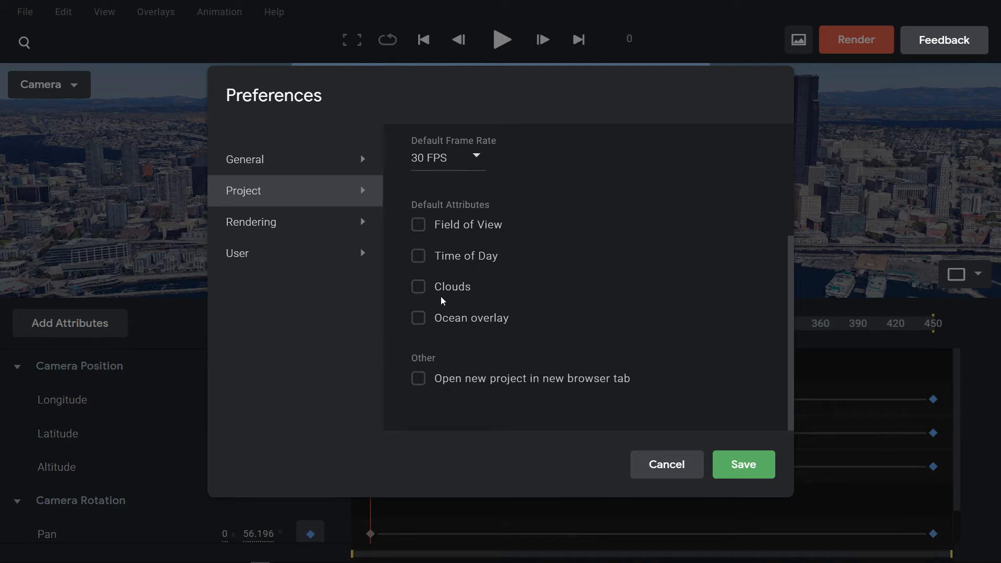
pyautogui.click(321, 225)
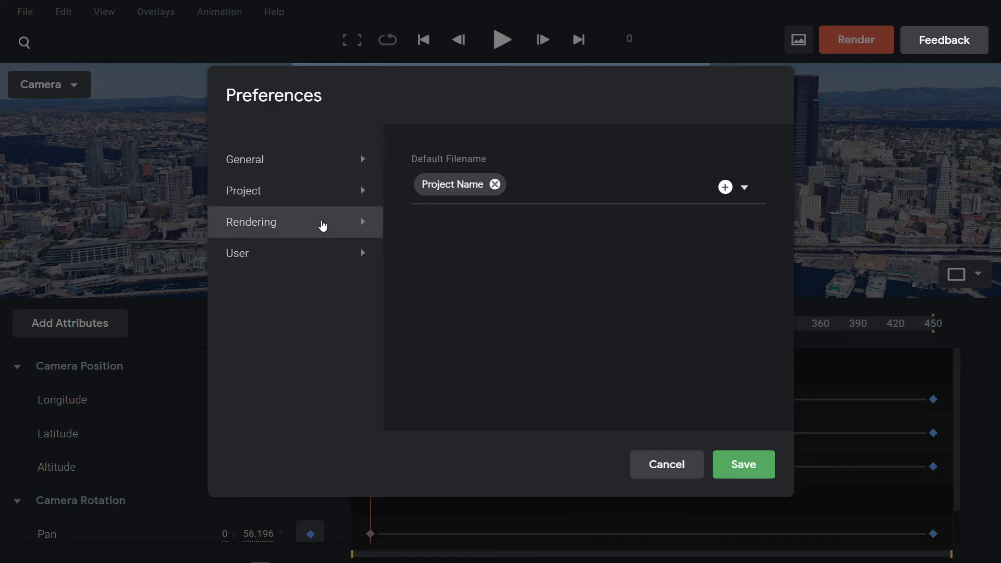
pyautogui.click(744, 187)
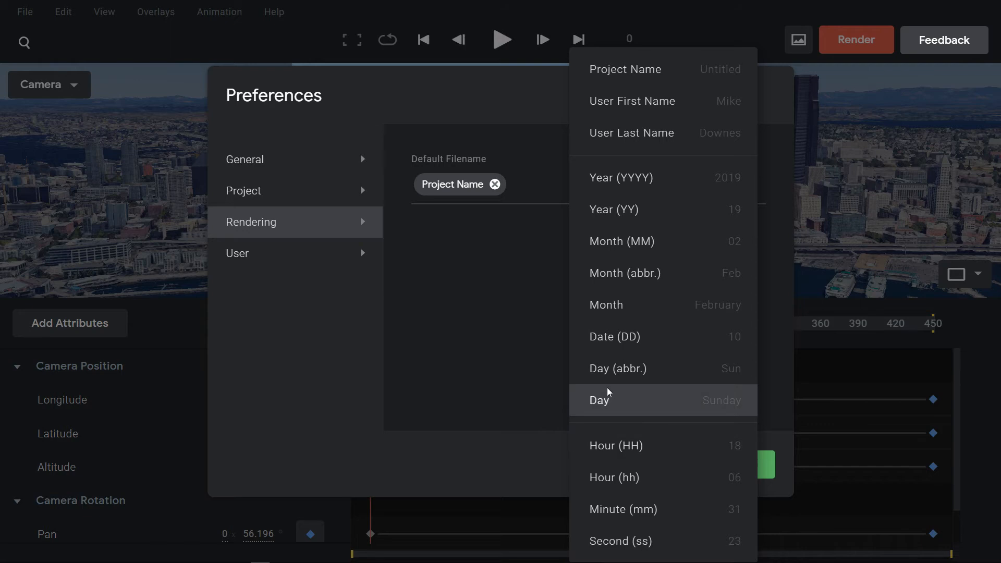
pyautogui.click(457, 244)
pyautogui.click(325, 259)
pyautogui.scroll(-5, 496, 268)
pyautogui.scroll(5, 506, 279)
pyautogui.click(662, 467)
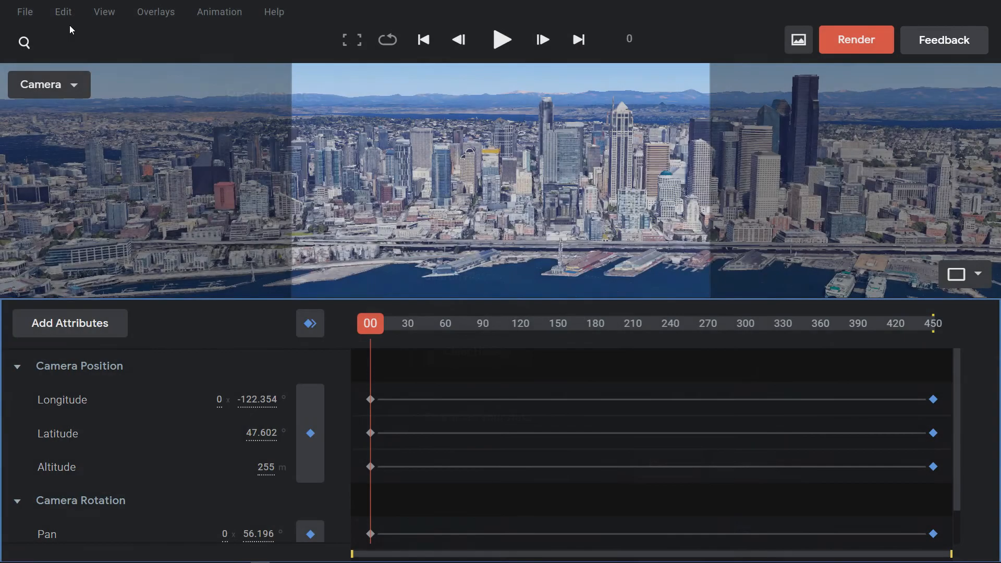
# Step: Switch the workspace from a single viewport to the two-viewport layout
pyautogui.click(25, 12)
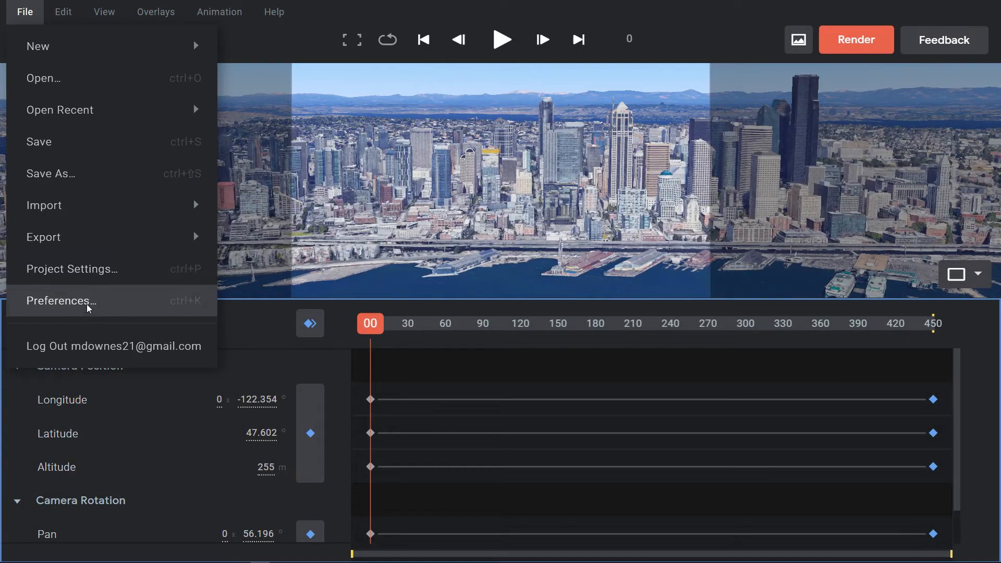
pyautogui.moveTo(65, 12)
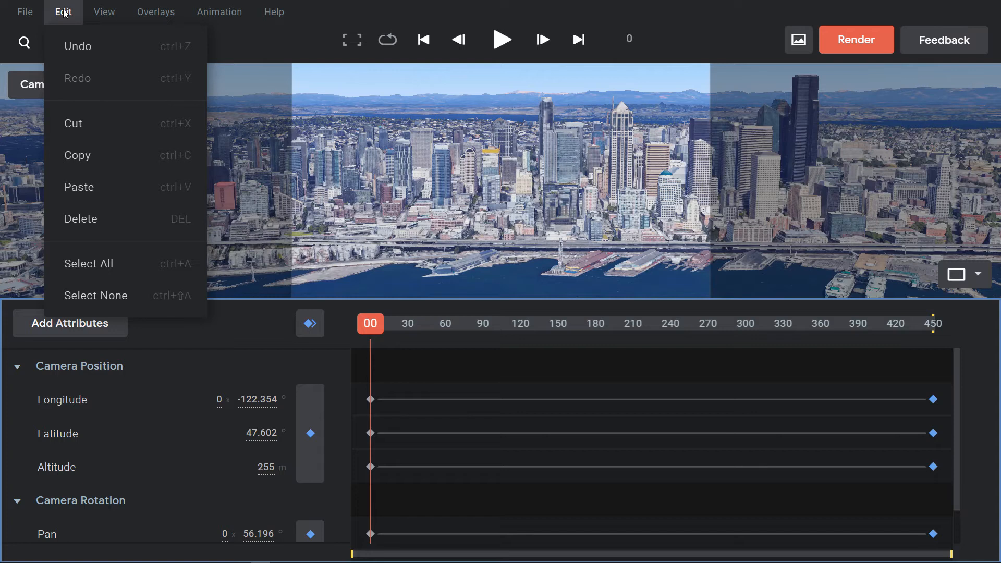
pyautogui.moveTo(103, 16)
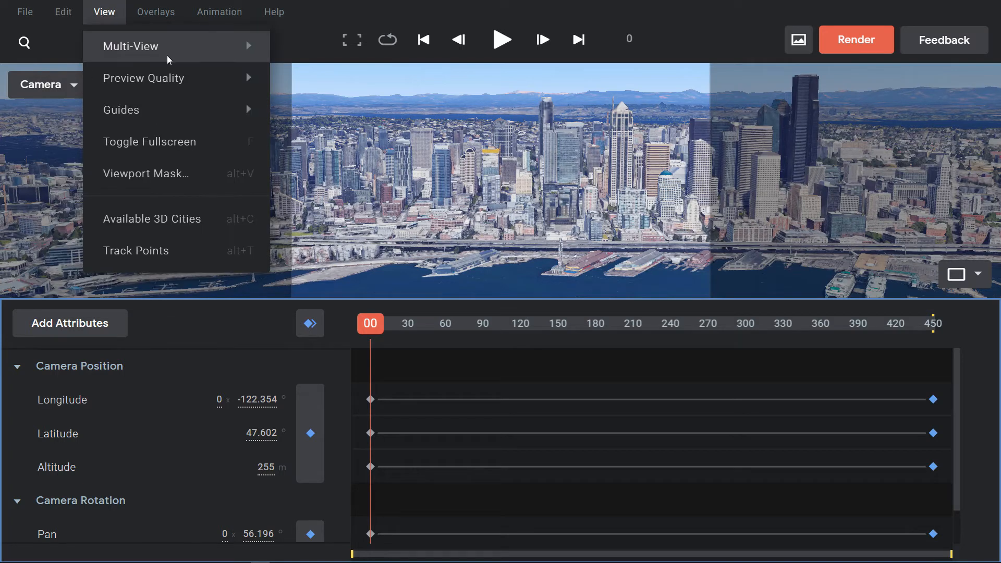
pyautogui.moveTo(218, 56)
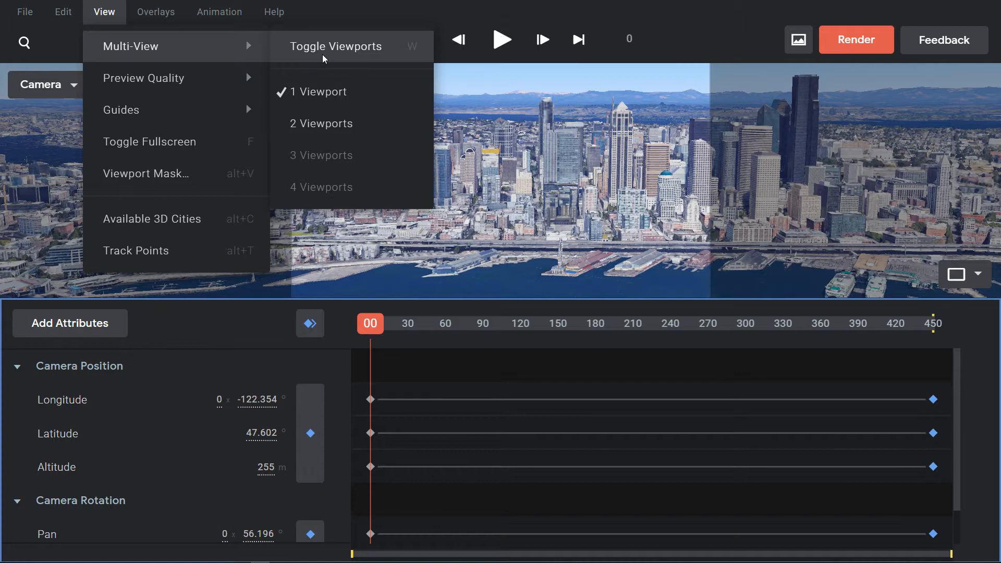
pyautogui.click(954, 279)
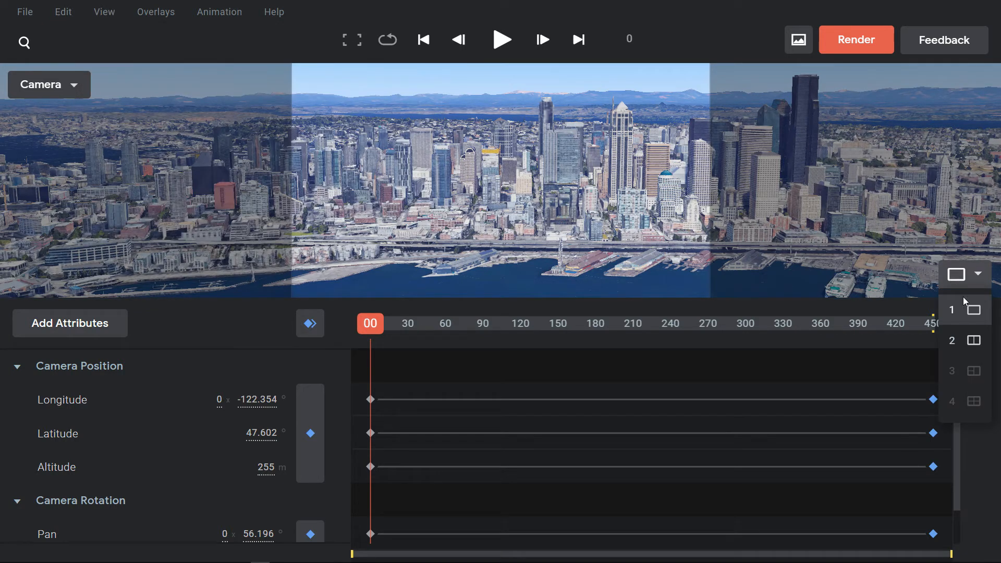
pyautogui.click(974, 342)
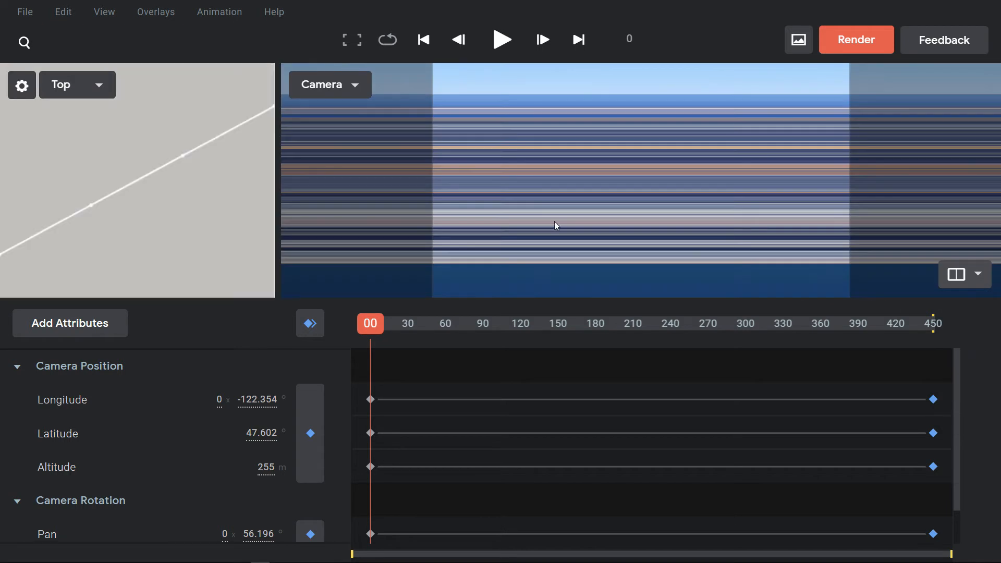
# Step: Show the composition guides over the camera viewport
pyautogui.click(104, 13)
pyautogui.moveTo(163, 54)
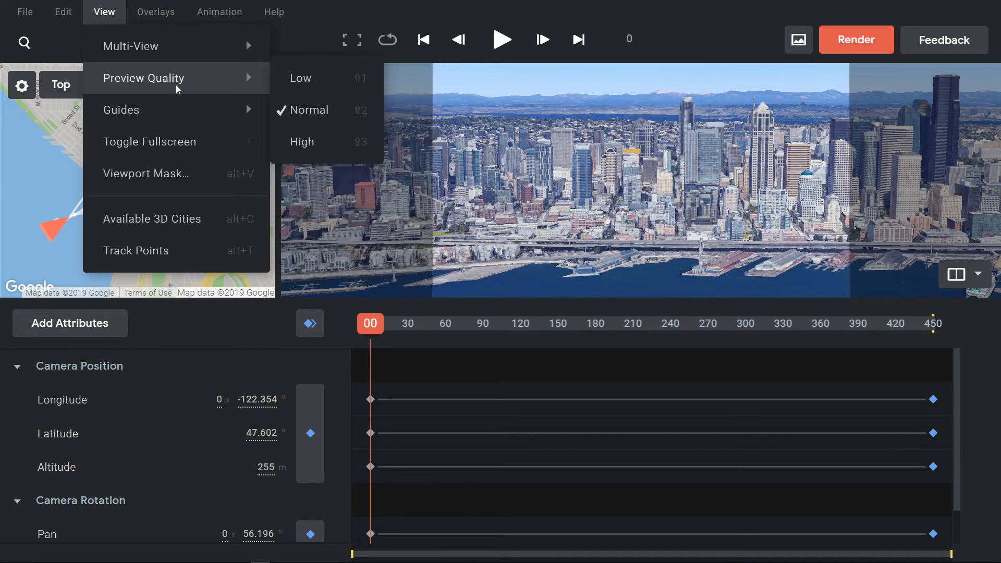
pyautogui.moveTo(190, 119)
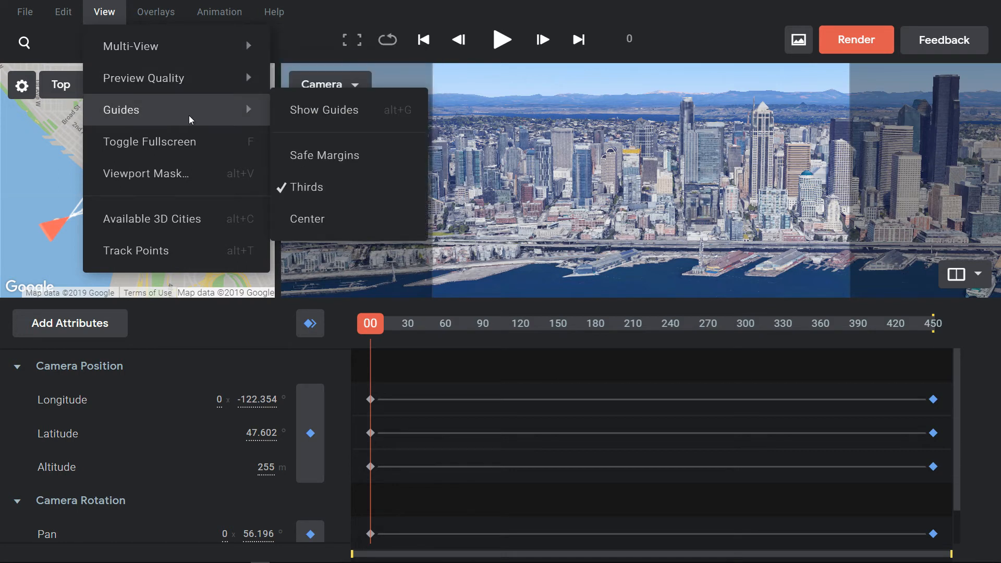
pyautogui.click(324, 112)
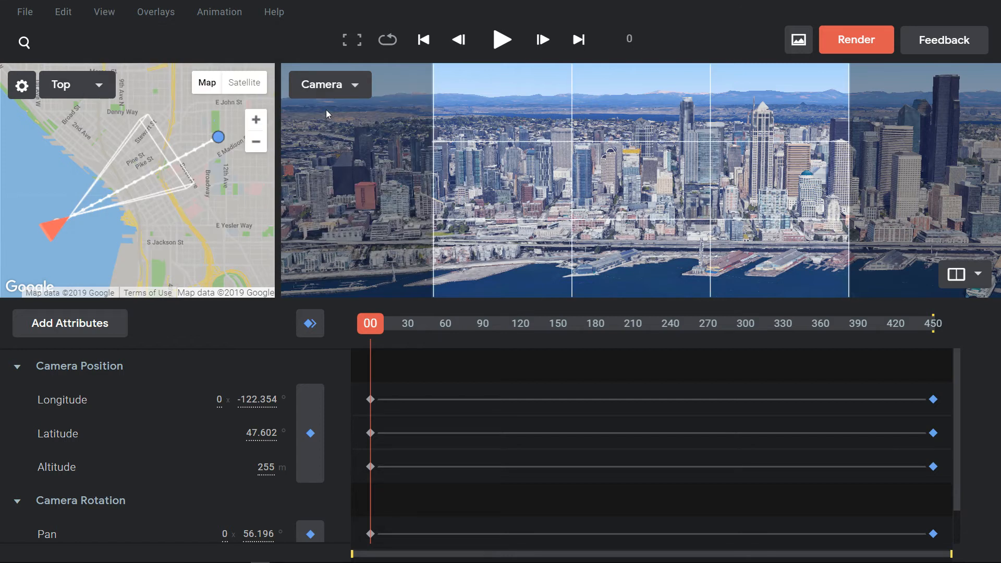
# Step: Switch the workspace back to a single camera viewport and overlay the Safe Margins guides on it
pyautogui.click(961, 284)
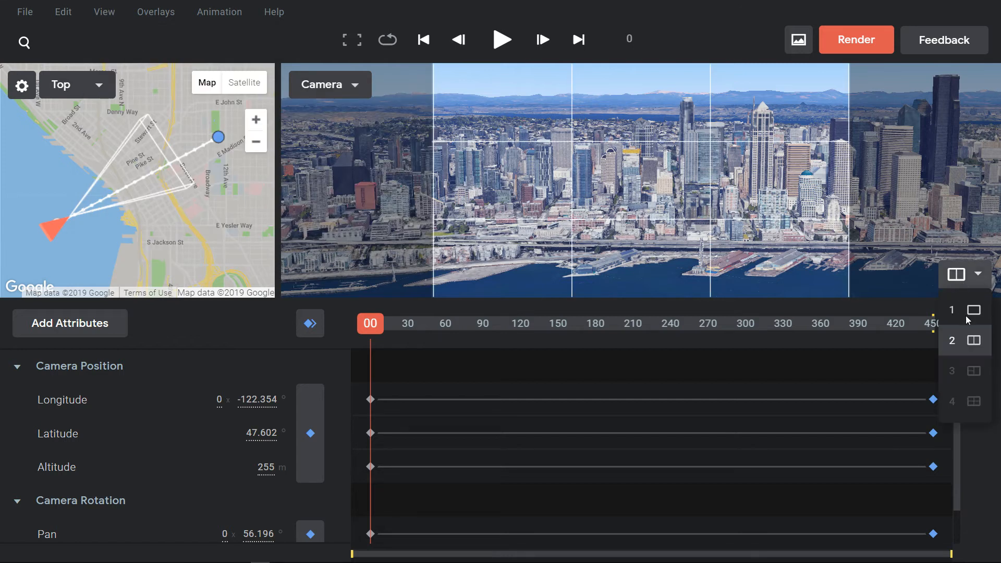
pyautogui.click(965, 311)
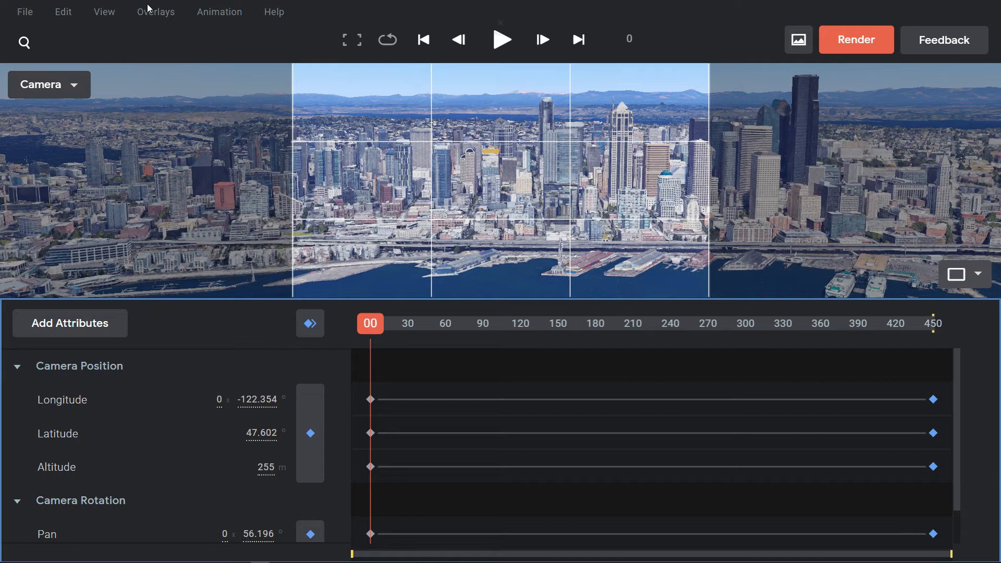
pyautogui.click(105, 15)
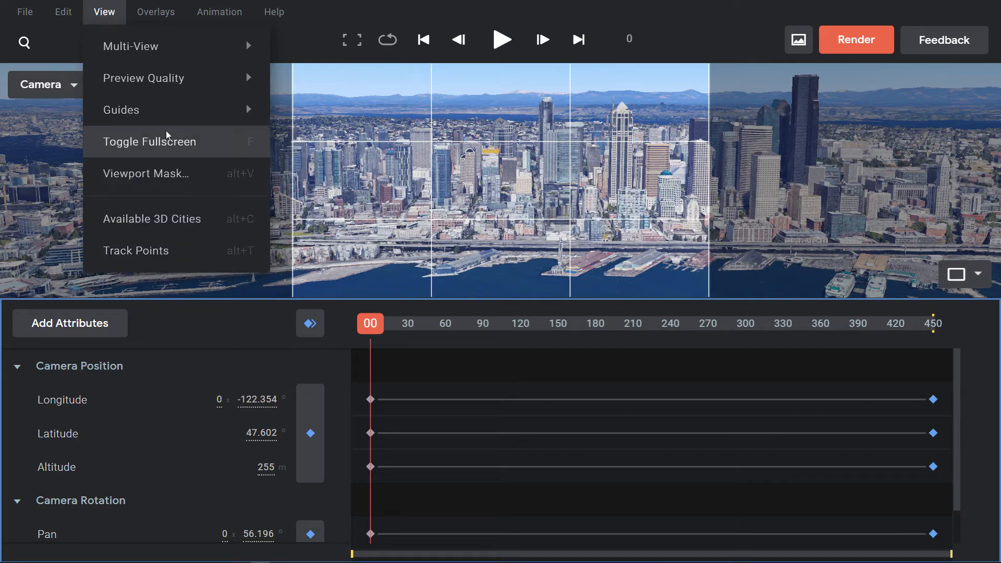
pyautogui.moveTo(243, 117)
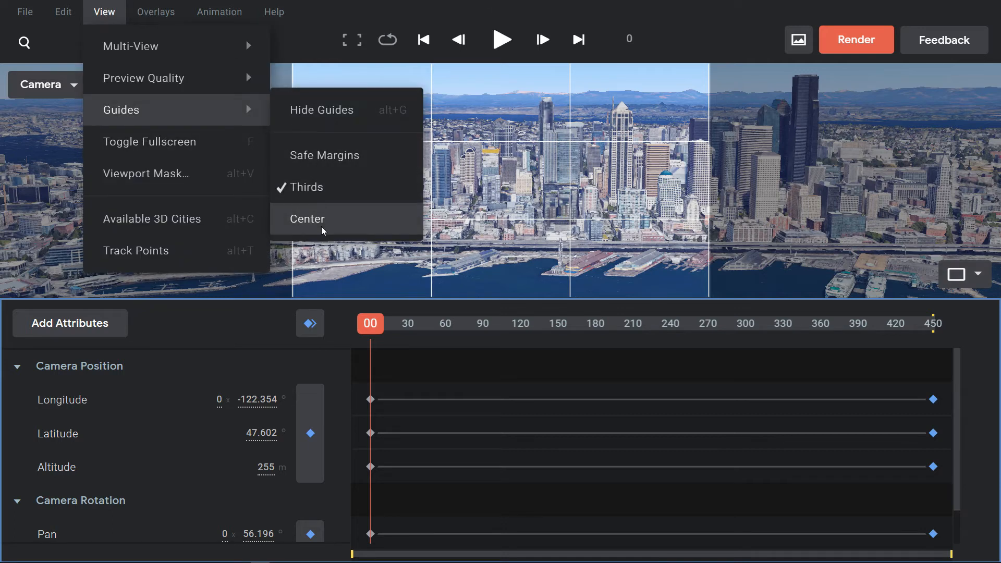
pyautogui.click(317, 166)
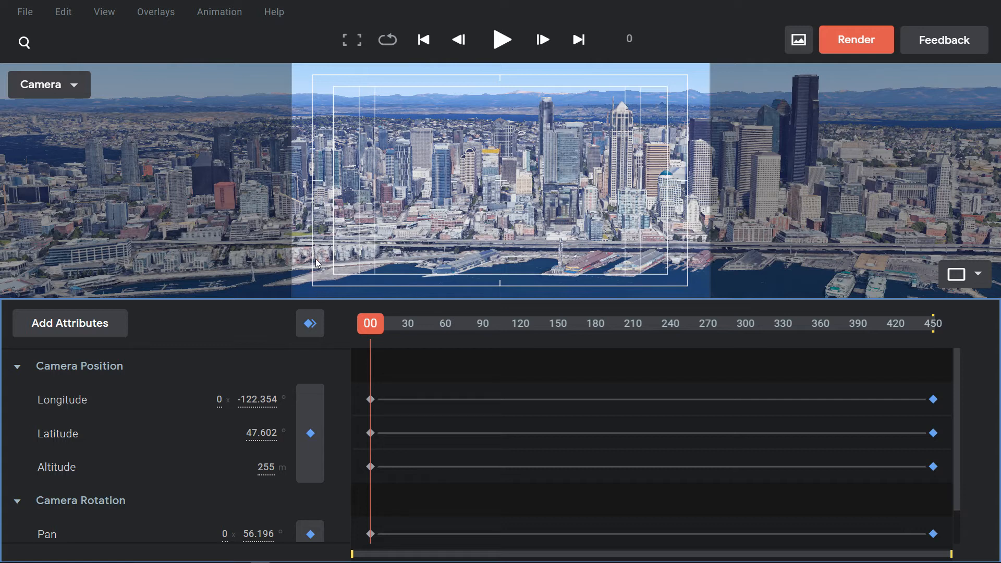
# Step: Replace the Safe Margins guides with the Center guide and scrub the timeline to frame 146 to check it
pyautogui.click(148, 16)
pyautogui.moveTo(104, 11)
pyautogui.moveTo(232, 125)
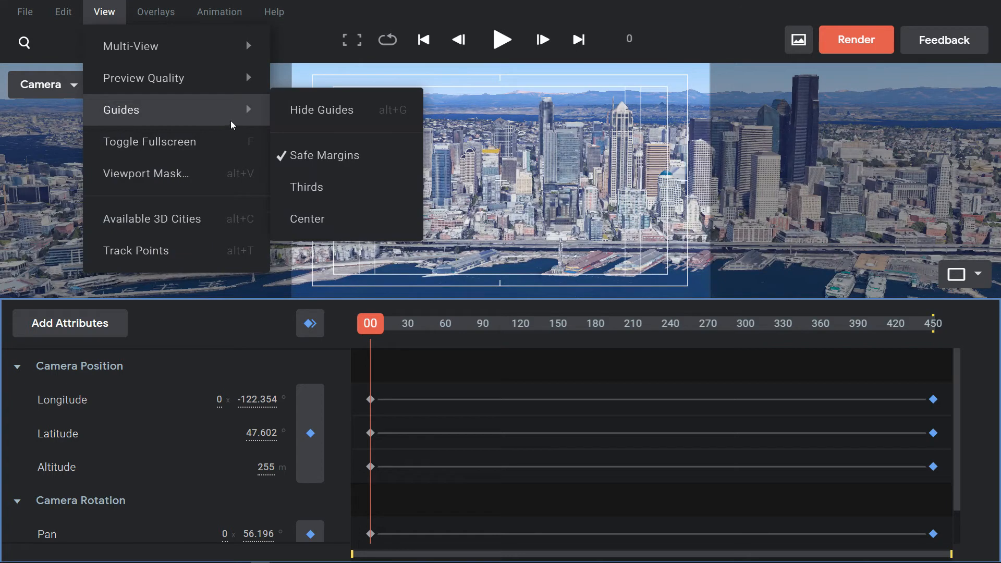
pyautogui.click(307, 219)
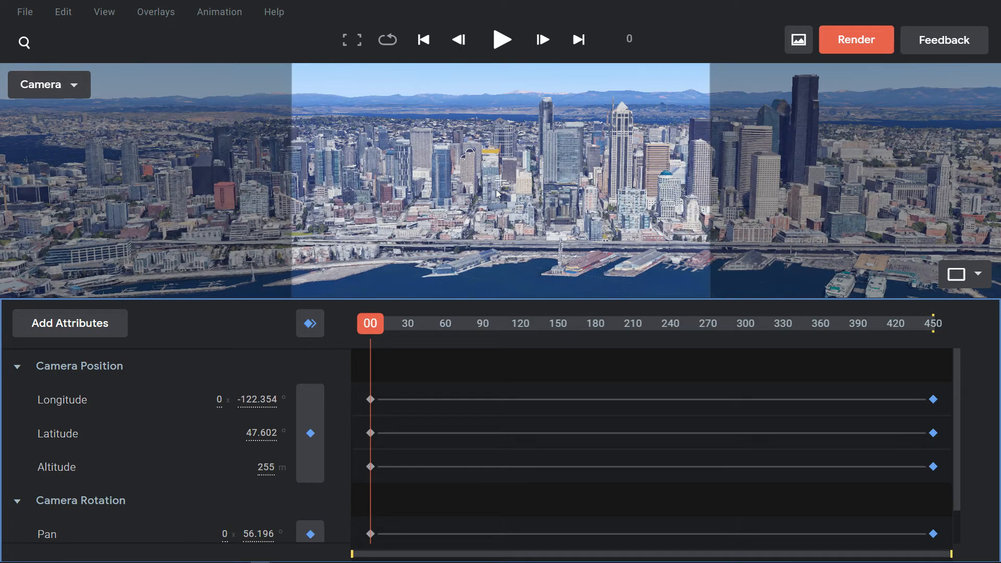
pyautogui.moveTo(377, 321); pyautogui.dragTo(552, 336)
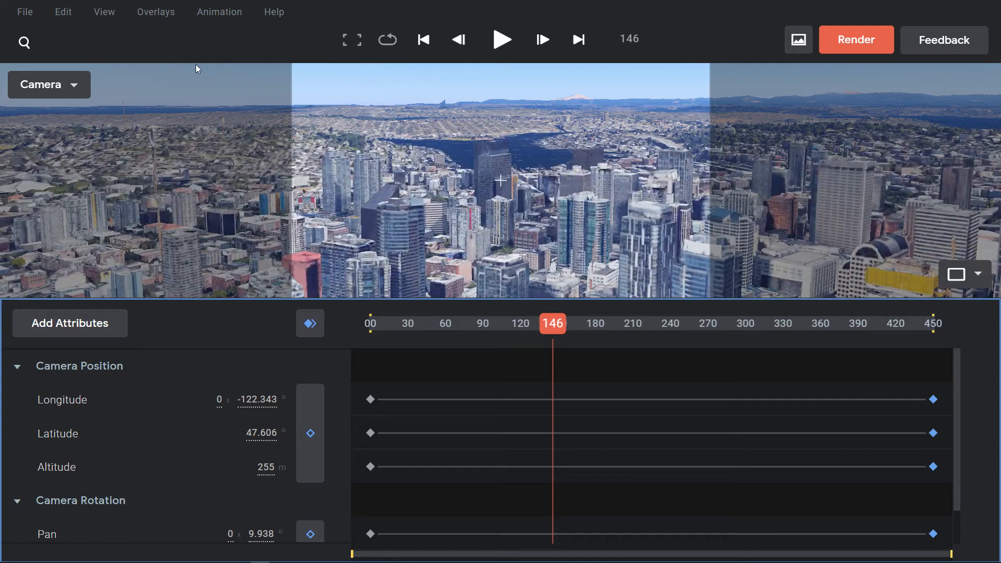
# Step: Hide the guides over the camera viewport
pyautogui.click(102, 12)
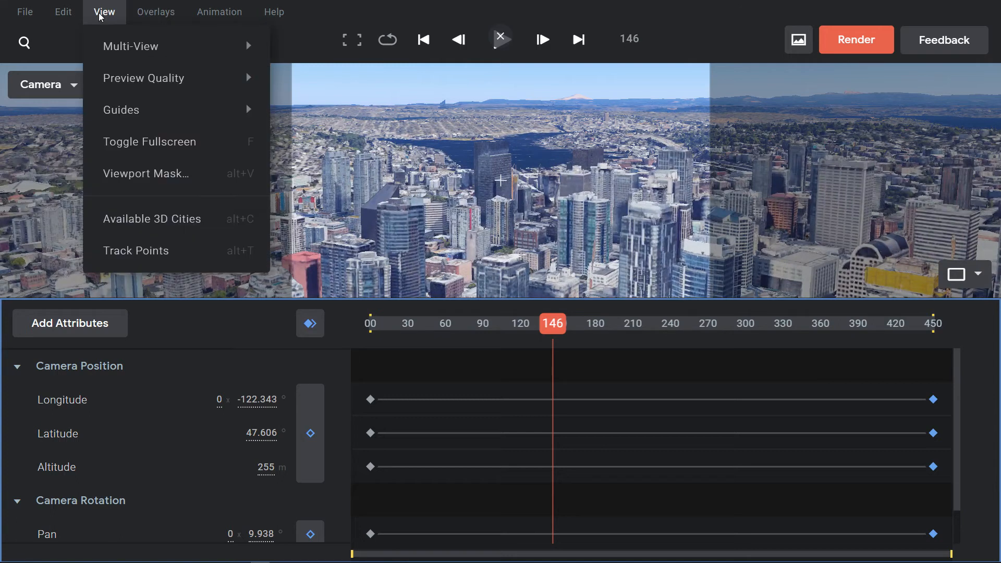
pyautogui.moveTo(245, 110)
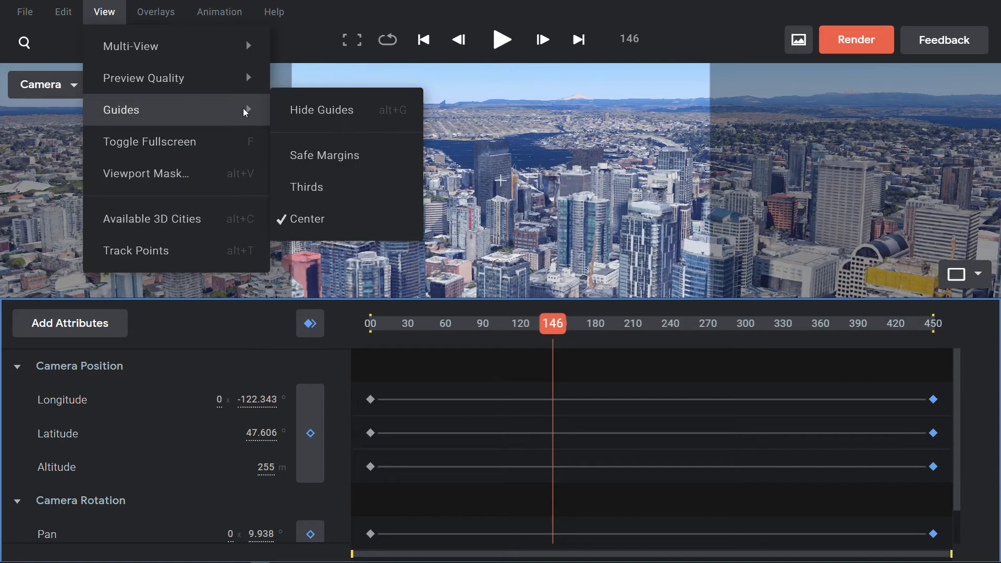
pyautogui.click(316, 110)
# Step: Set the viewport mask opacity to 0%, save it, and scrub the timeline back to frame 0
pyautogui.click(104, 11)
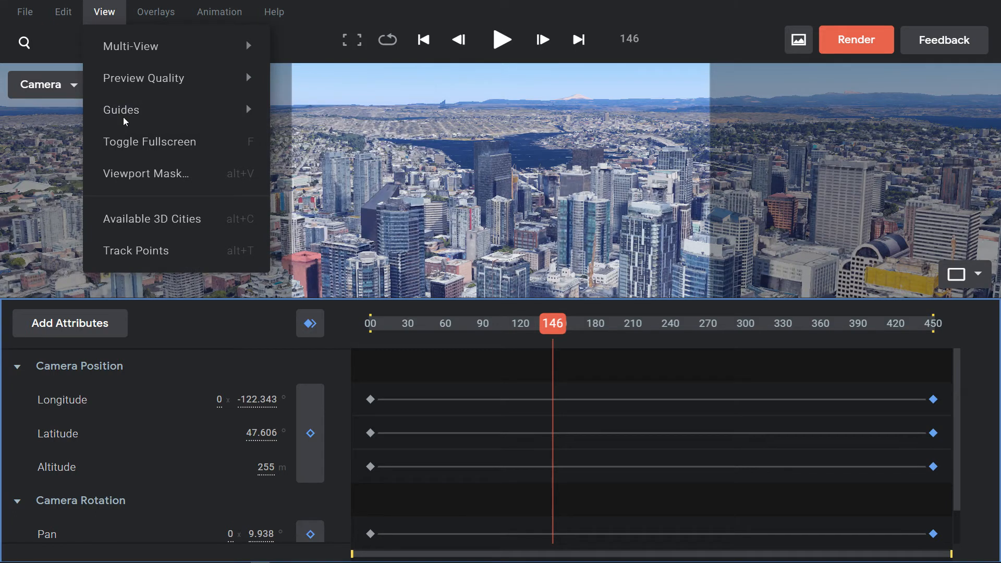
pyautogui.click(138, 177)
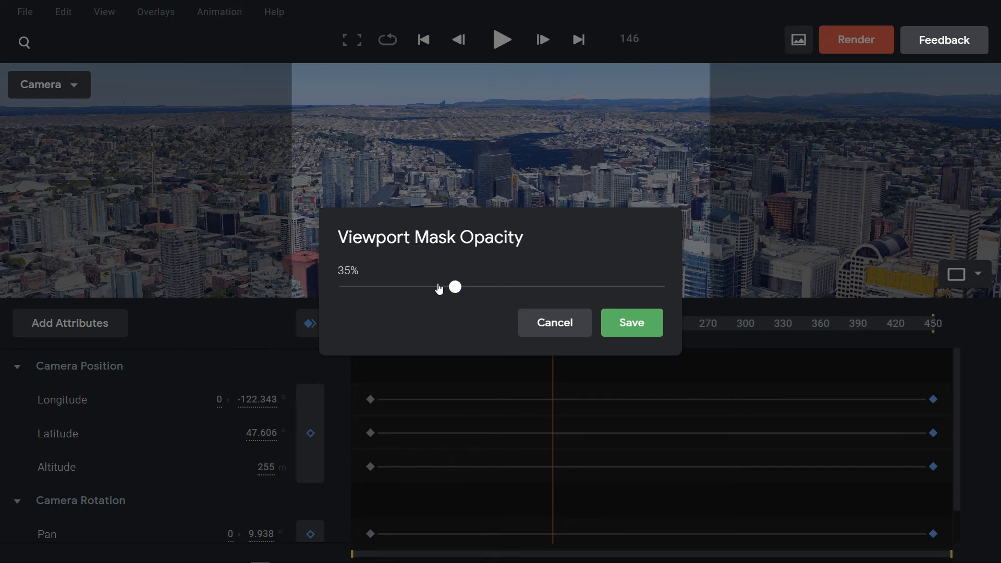
pyautogui.moveTo(454, 287); pyautogui.dragTo(324, 280)
pyautogui.click(607, 323)
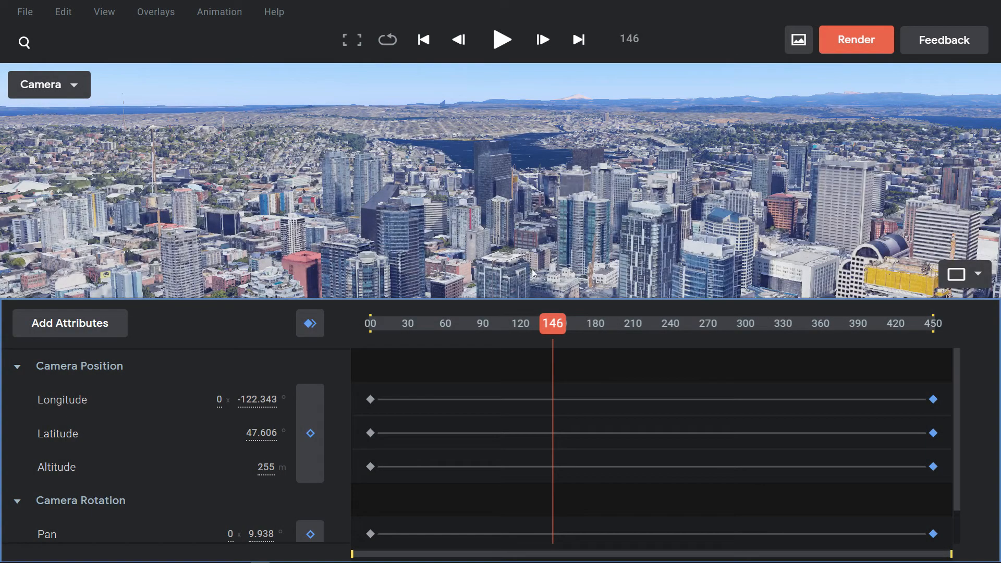
pyautogui.moveTo(555, 328); pyautogui.dragTo(289, 323)
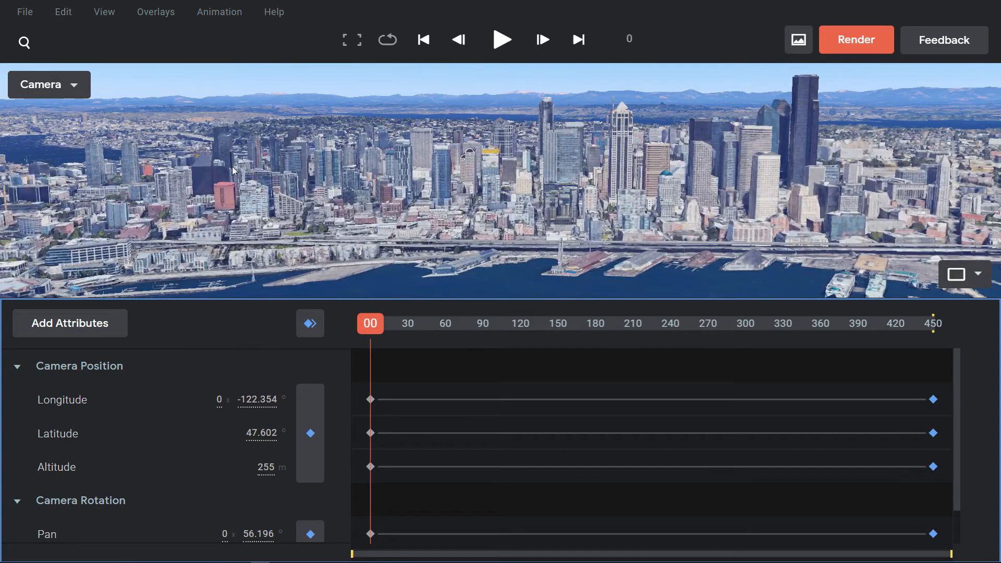
# Step: Set and save the viewport mask opacity at 100%, and preview the animation up to frame 221
pyautogui.click(106, 15)
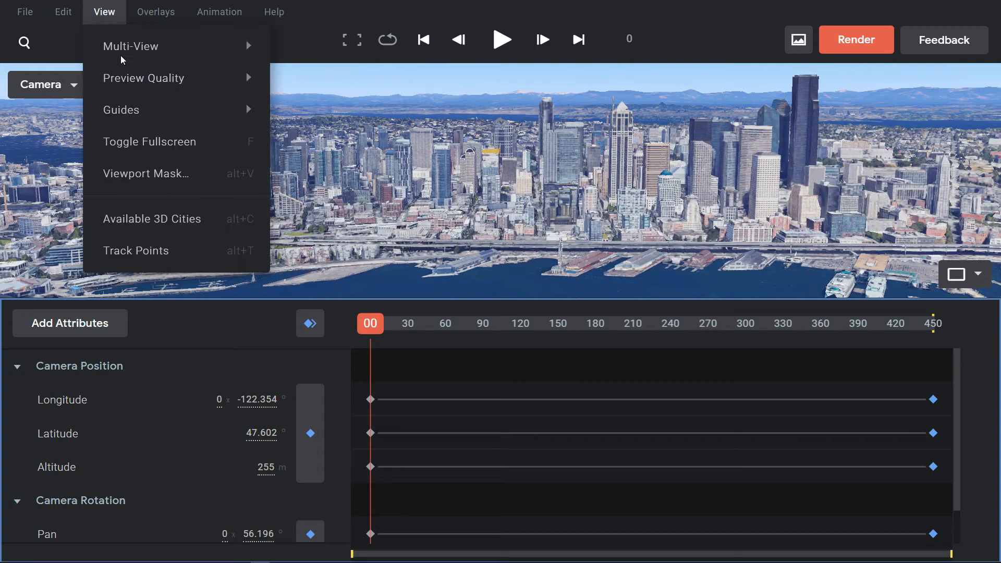
pyautogui.click(174, 178)
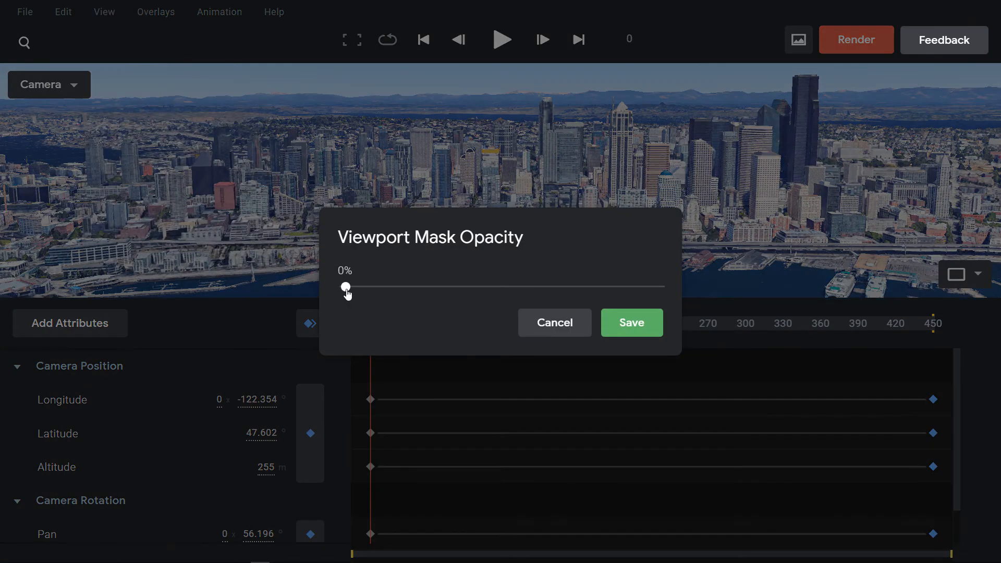
pyautogui.click(520, 286)
pyautogui.moveTo(611, 286); pyautogui.dragTo(725, 290)
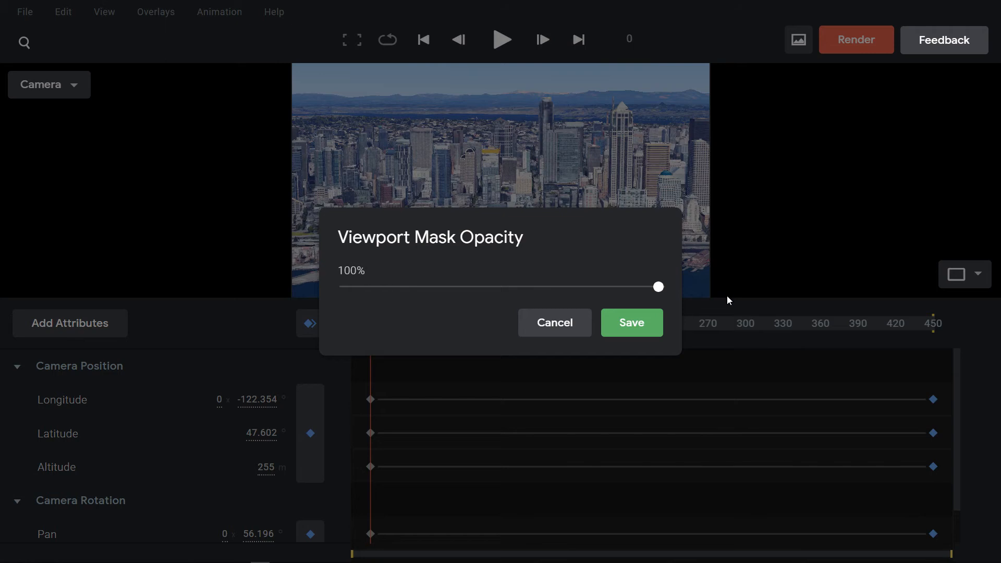
pyautogui.click(610, 326)
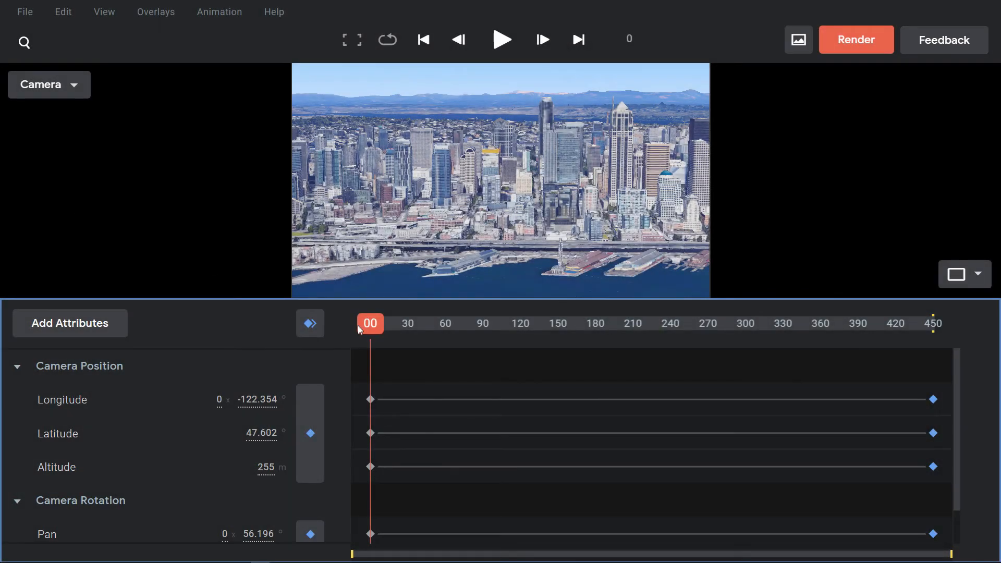
pyautogui.press('space')
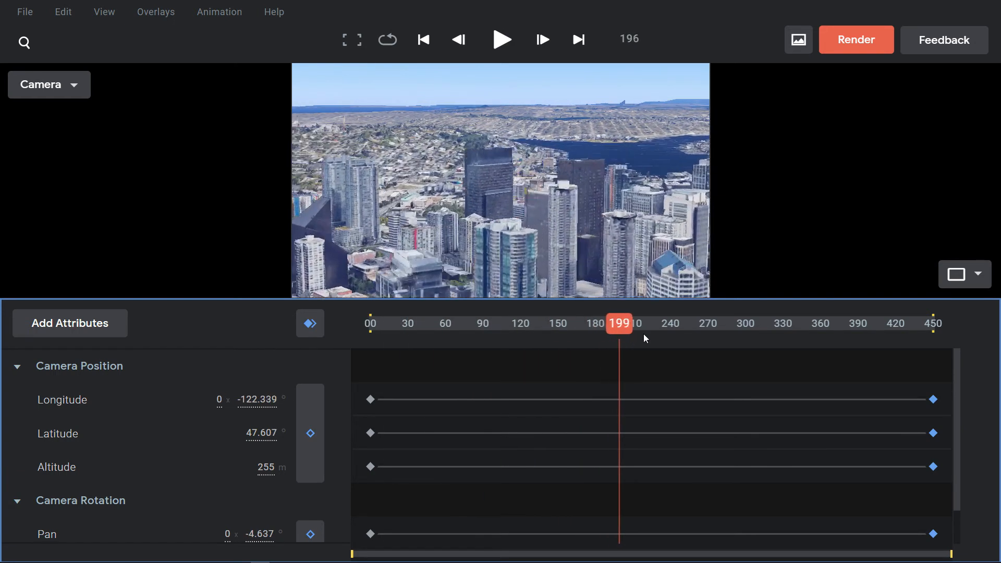
pyautogui.moveTo(643, 338); pyautogui.dragTo(647, 338)
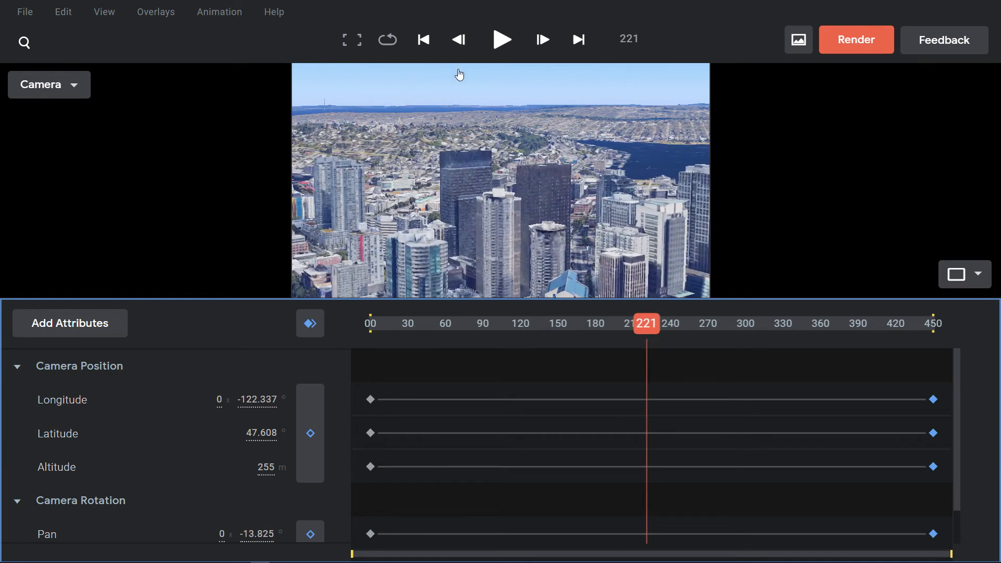
# Step: Lower the viewport mask opacity to about 29% and save it
pyautogui.click(105, 12)
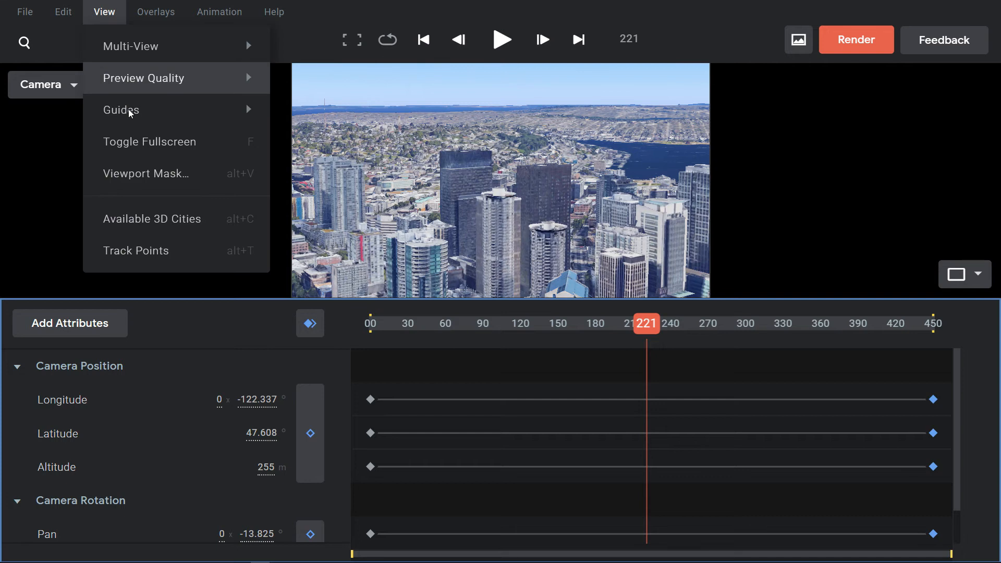
pyautogui.click(149, 183)
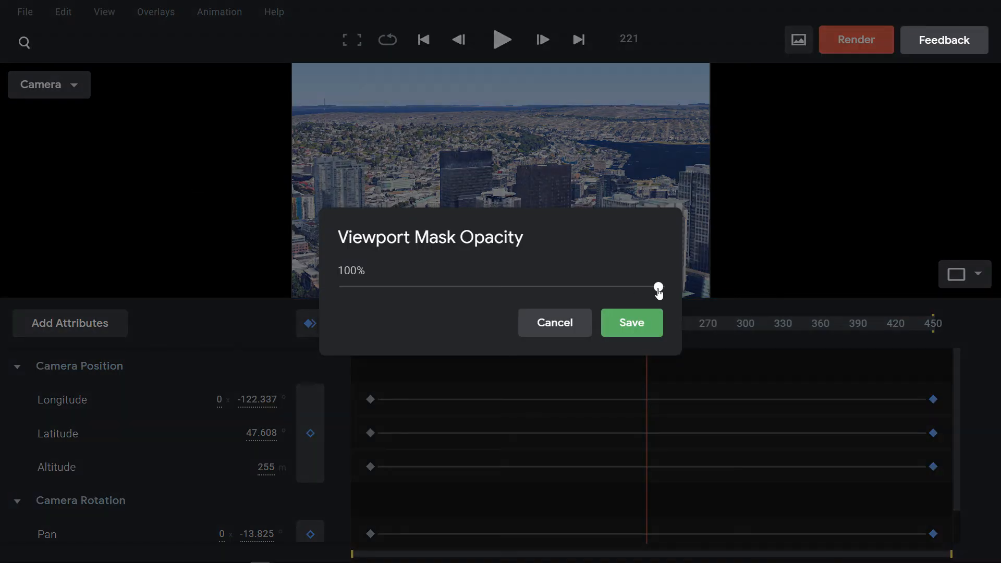
pyautogui.moveTo(659, 293); pyautogui.dragTo(437, 295)
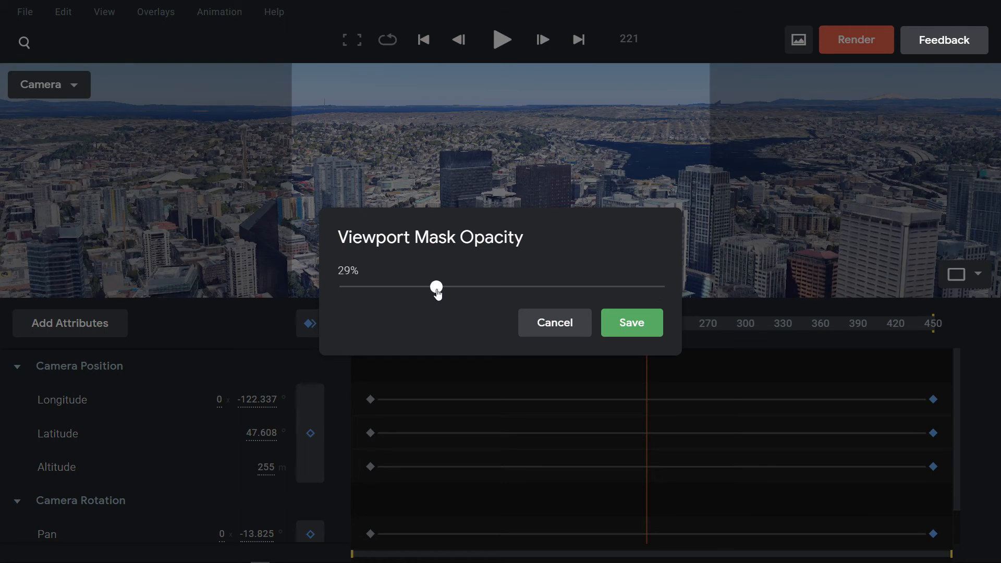
pyautogui.moveTo(438, 294); pyautogui.dragTo(440, 292)
pyautogui.click(611, 329)
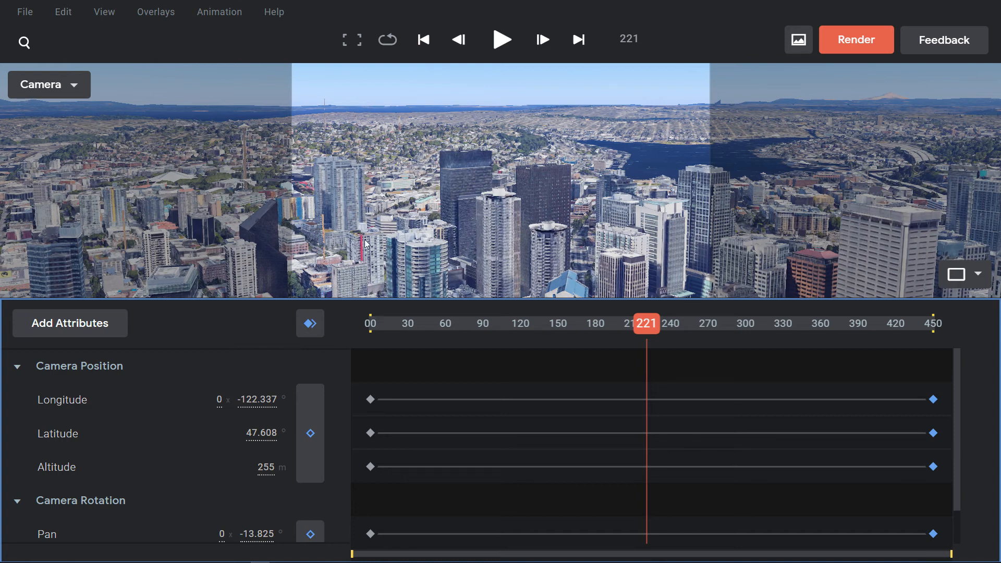
# Step: Show the Available 3D Cities markers and pull the camera out from Seattle to globe scale to examine them
pyautogui.click(106, 14)
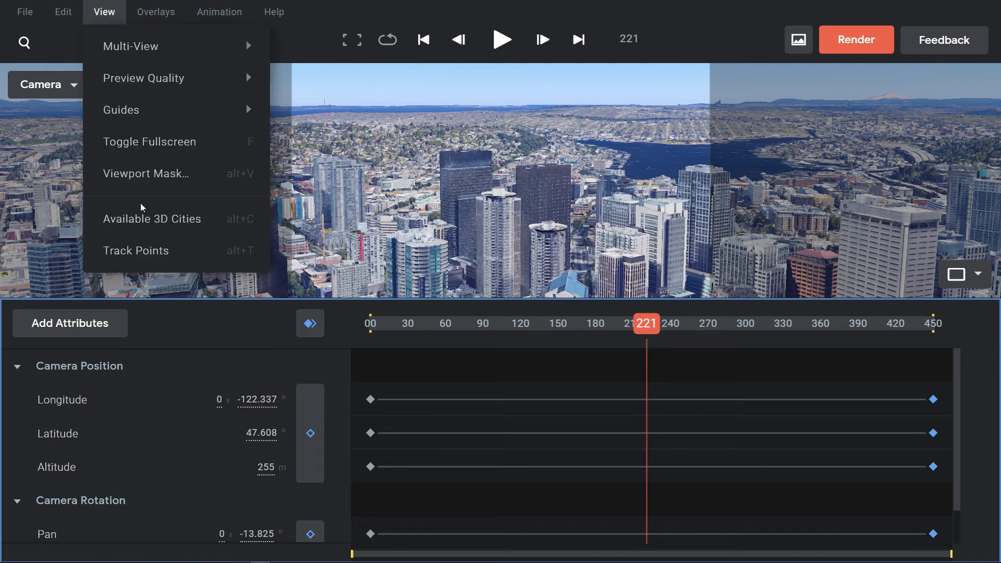
pyautogui.click(148, 223)
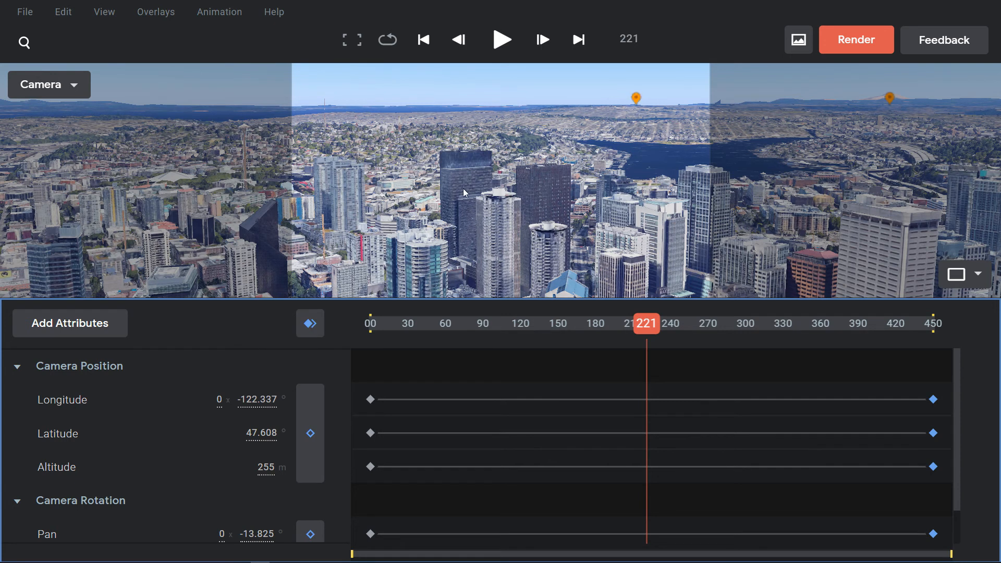
pyautogui.scroll(-5, 463, 189)
pyautogui.scroll(-5, 482, 187)
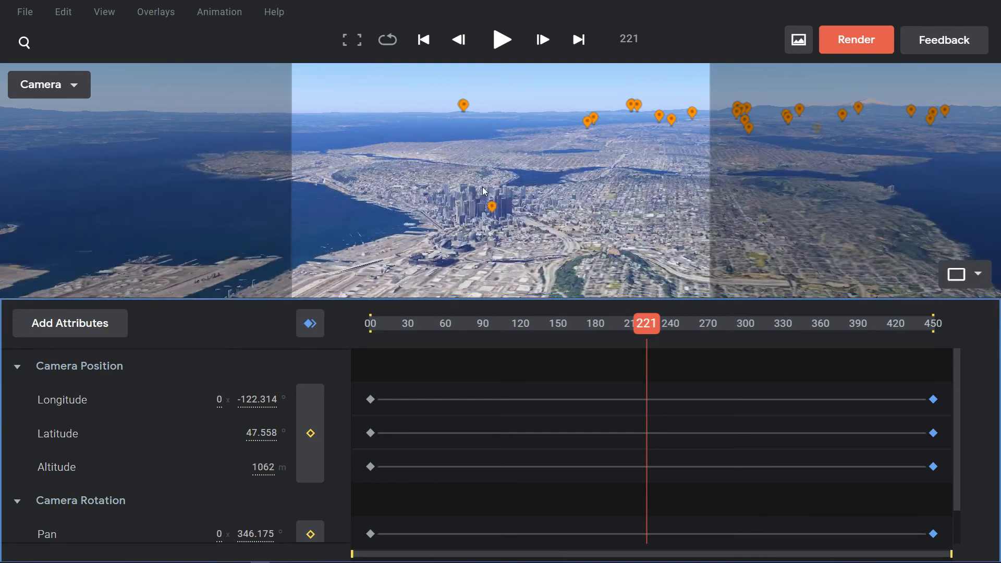
pyautogui.scroll(-3, 485, 192)
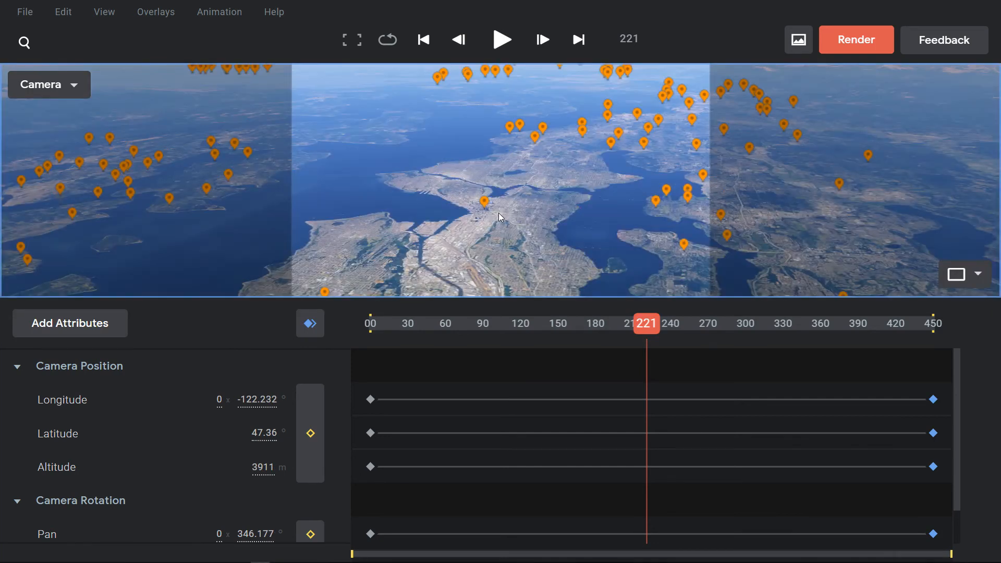
pyautogui.scroll(-5, 499, 213)
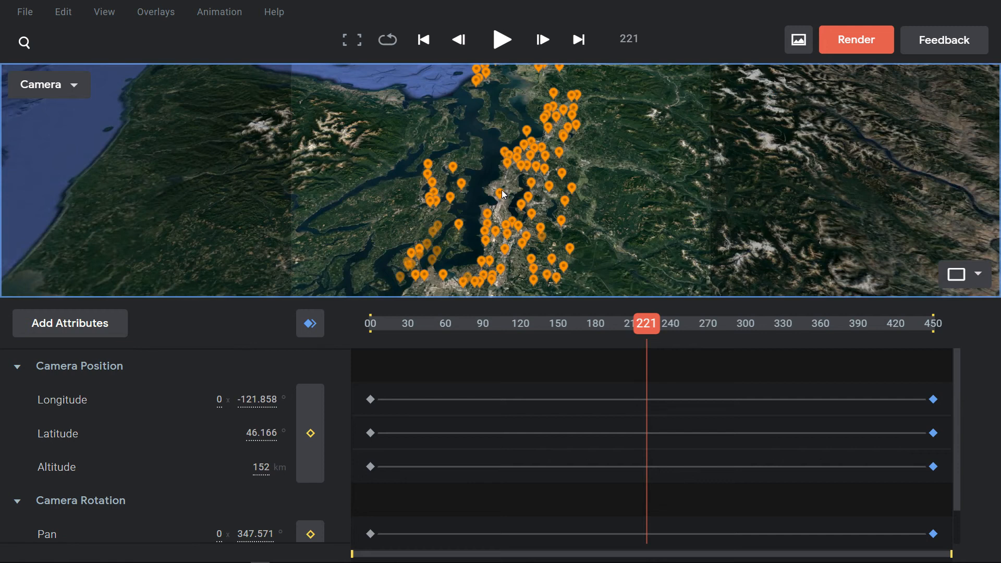
pyautogui.scroll(-5, 502, 194)
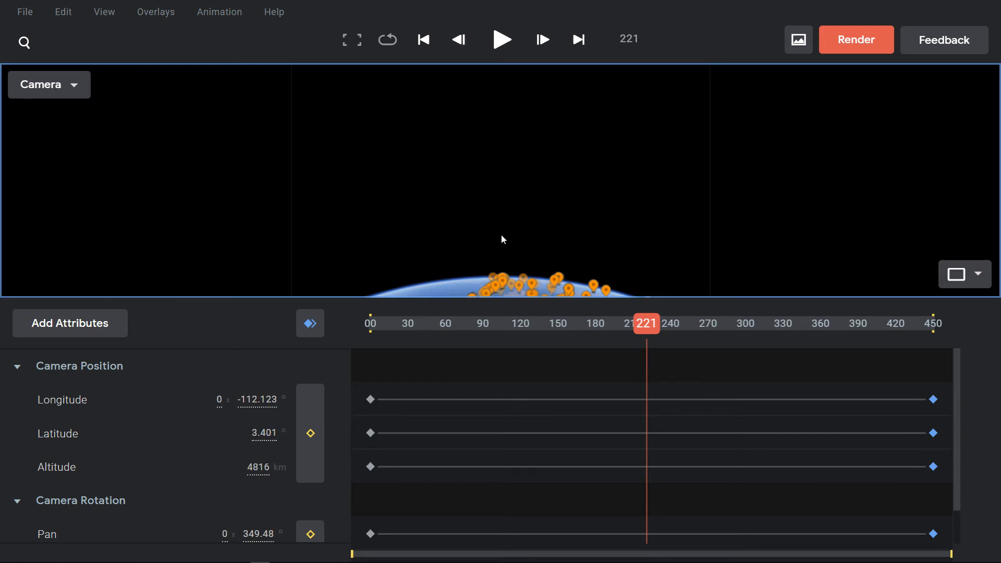
pyautogui.scroll(-1, 511, 268)
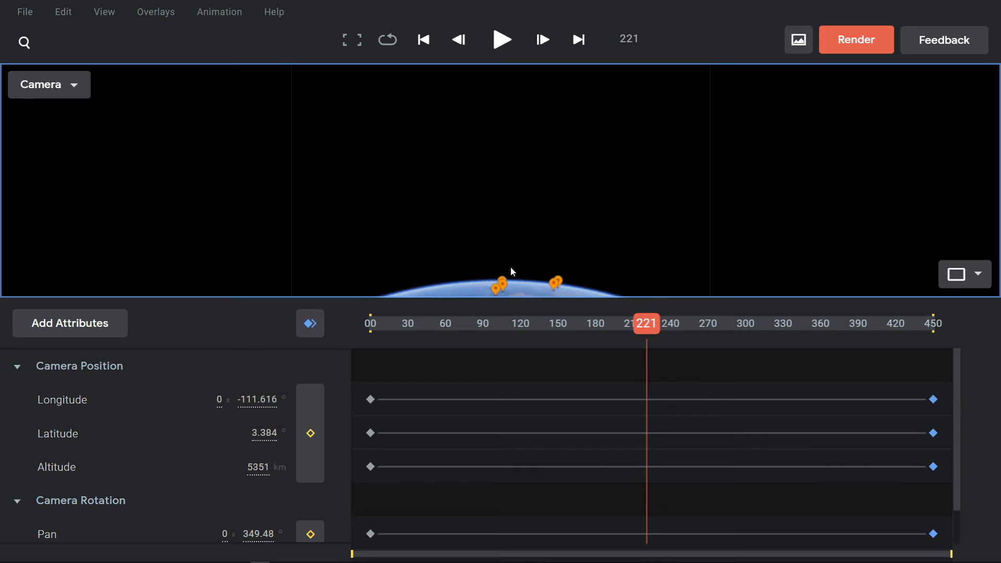
# Step: Return the playhead to frame 0 and turn off the Available 3D Cities markers
pyautogui.moveTo(646, 323); pyautogui.dragTo(252, 349)
pyautogui.click(104, 12)
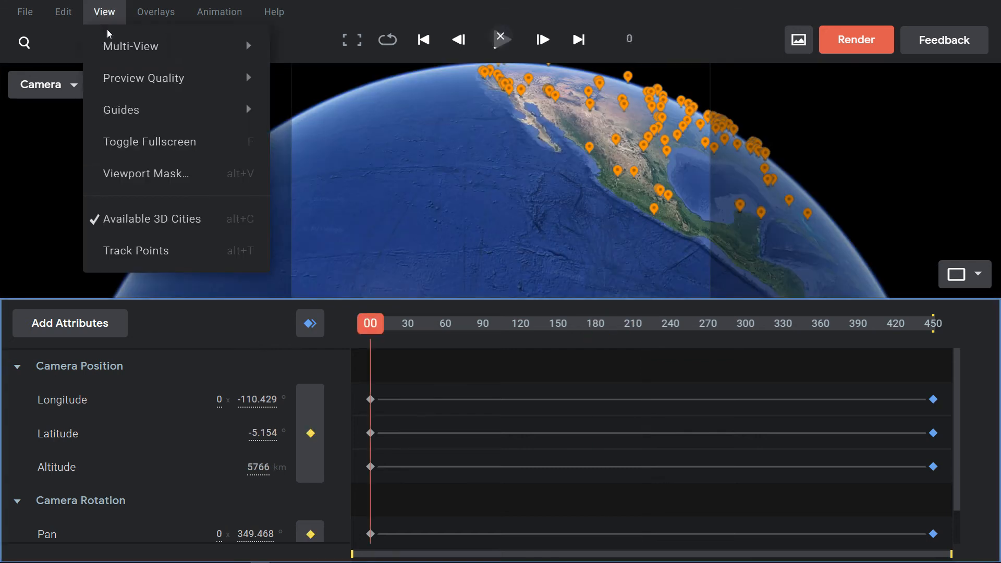
# Step: Examine the track points option and the KML import sources, and view the list of overlays before closing it
pyautogui.click(106, 21)
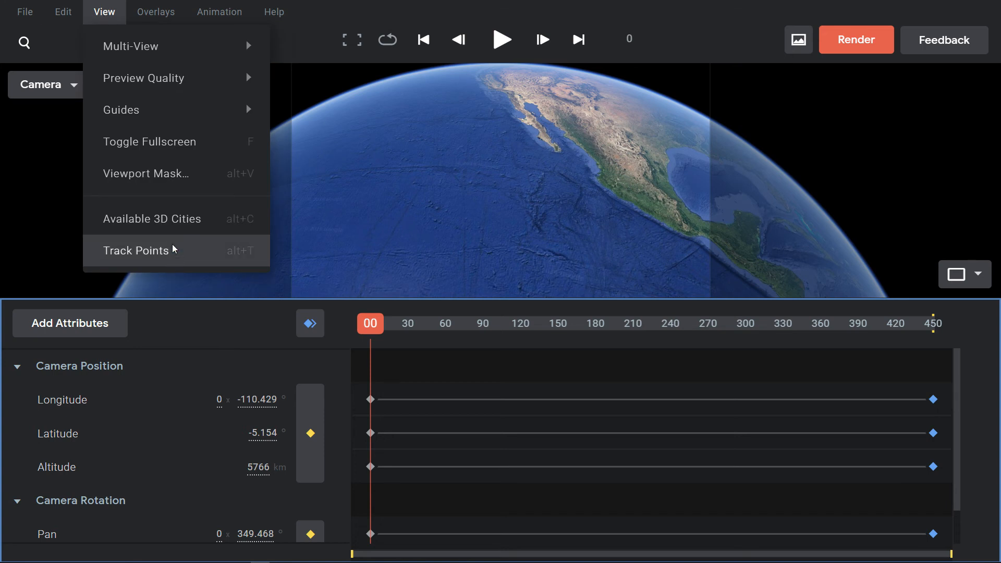
pyautogui.moveTo(165, 19)
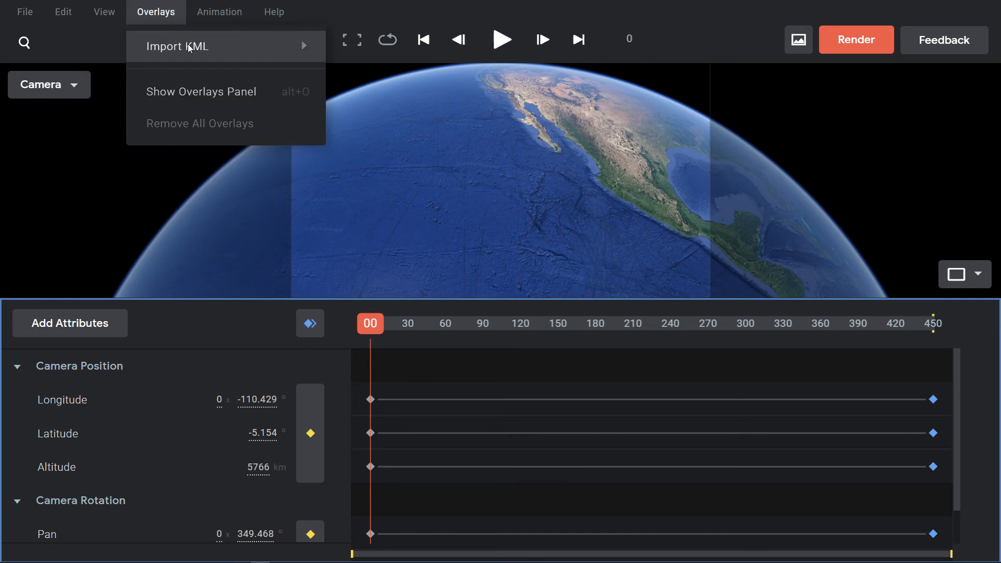
pyautogui.moveTo(193, 49)
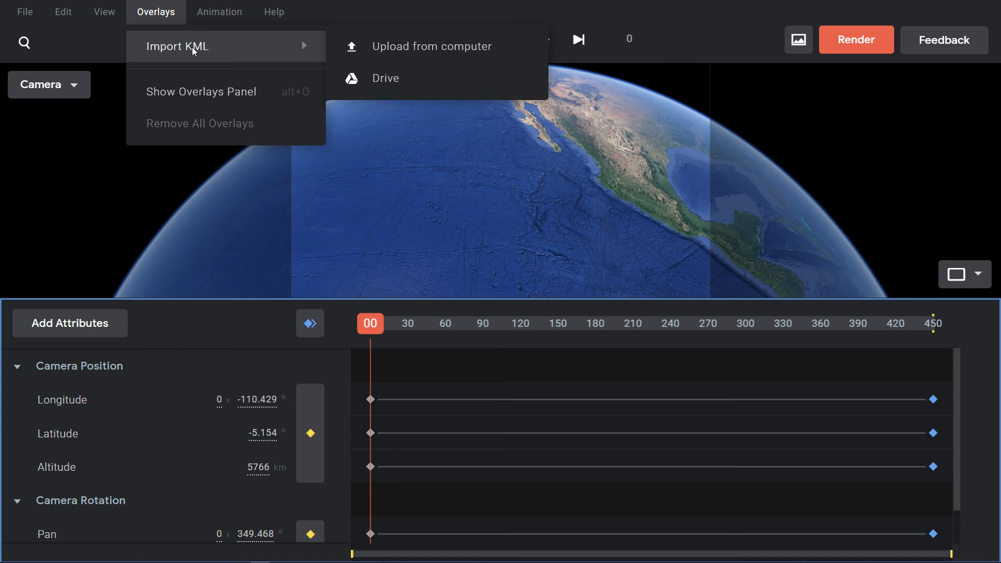
pyautogui.click(197, 89)
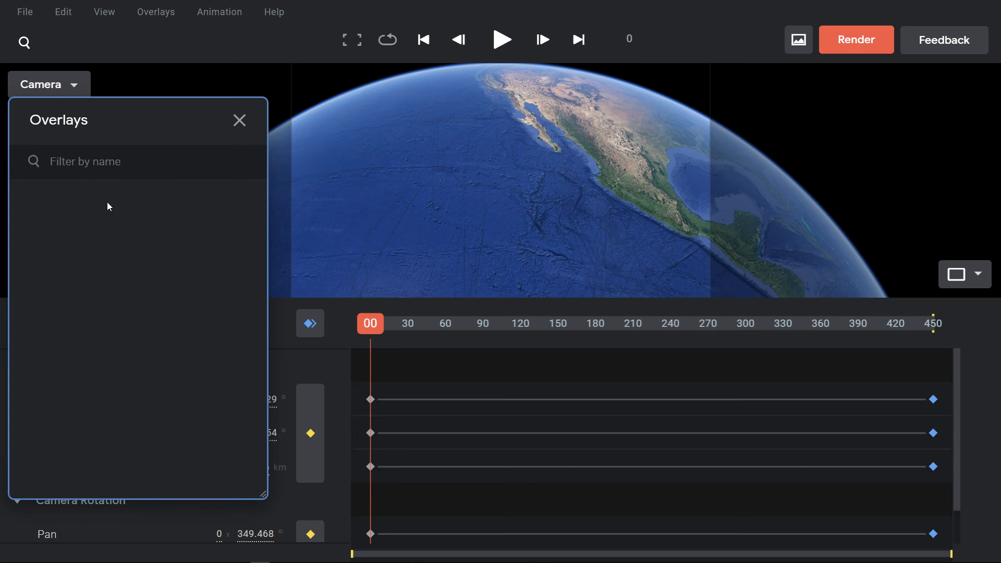
pyautogui.click(239, 121)
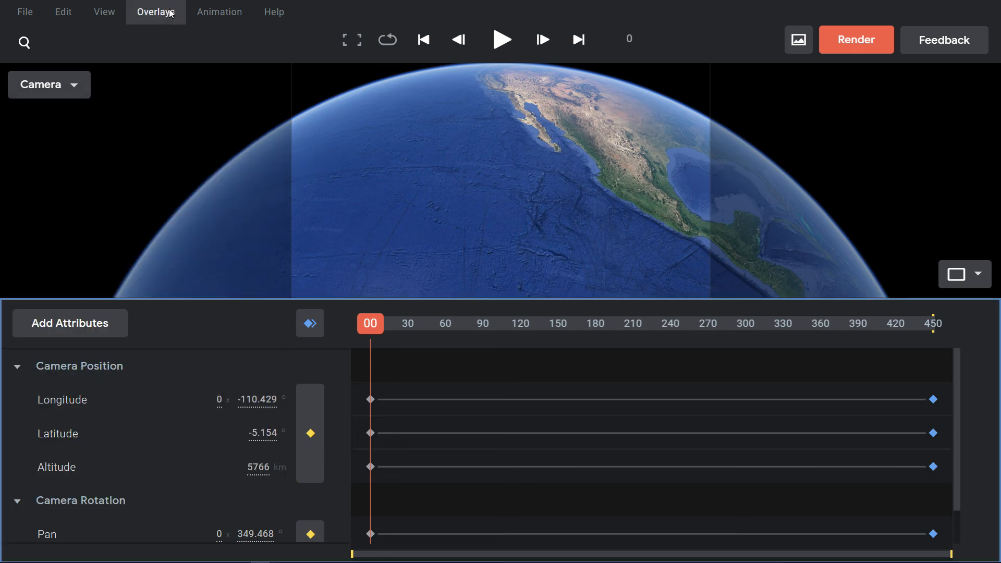
# Step: Review the keyframe easing and advanced animation options, and view the Google Earth Studio About information before dismissing it
pyautogui.click(202, 19)
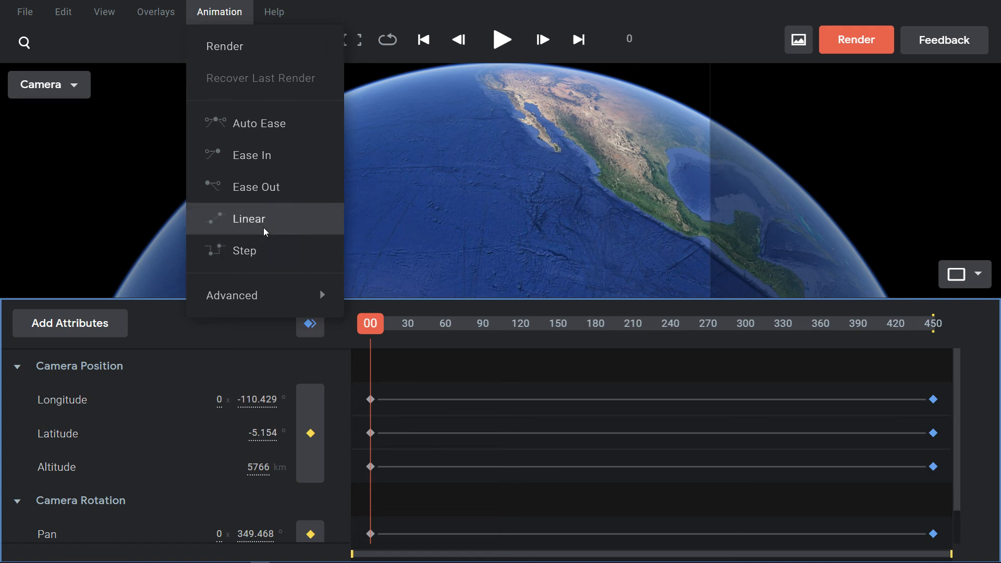
pyautogui.moveTo(252, 305)
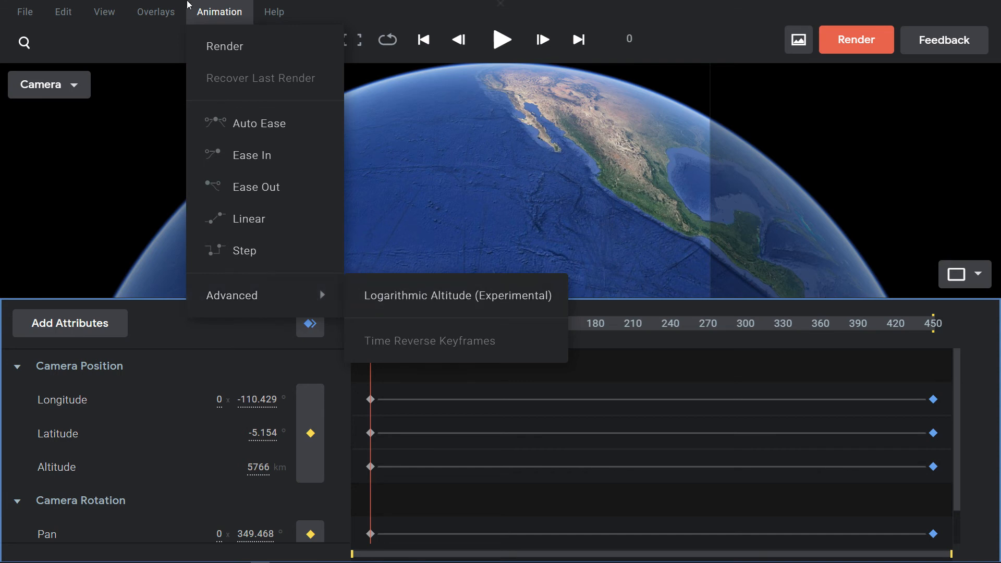
pyautogui.click(273, 13)
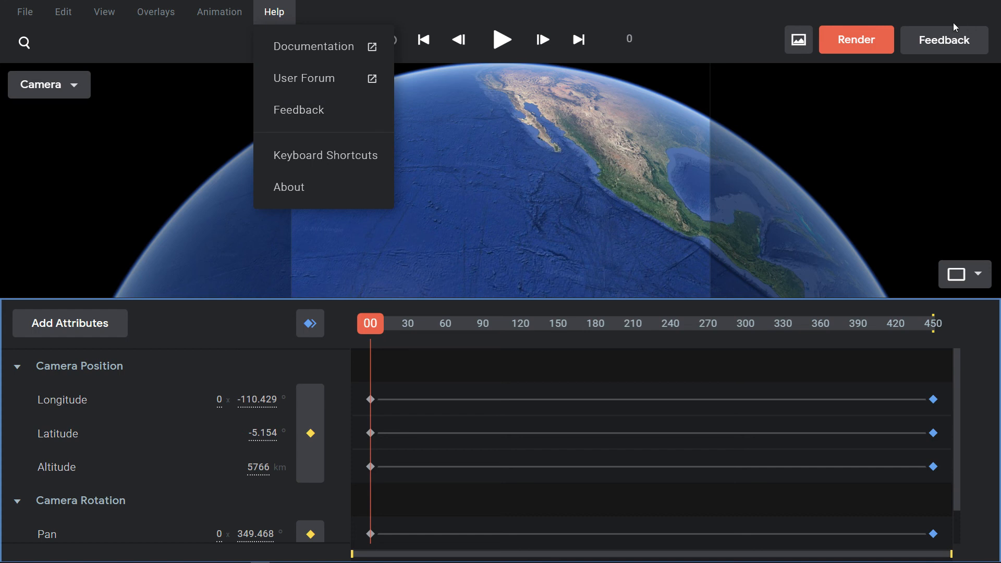
pyautogui.click(291, 187)
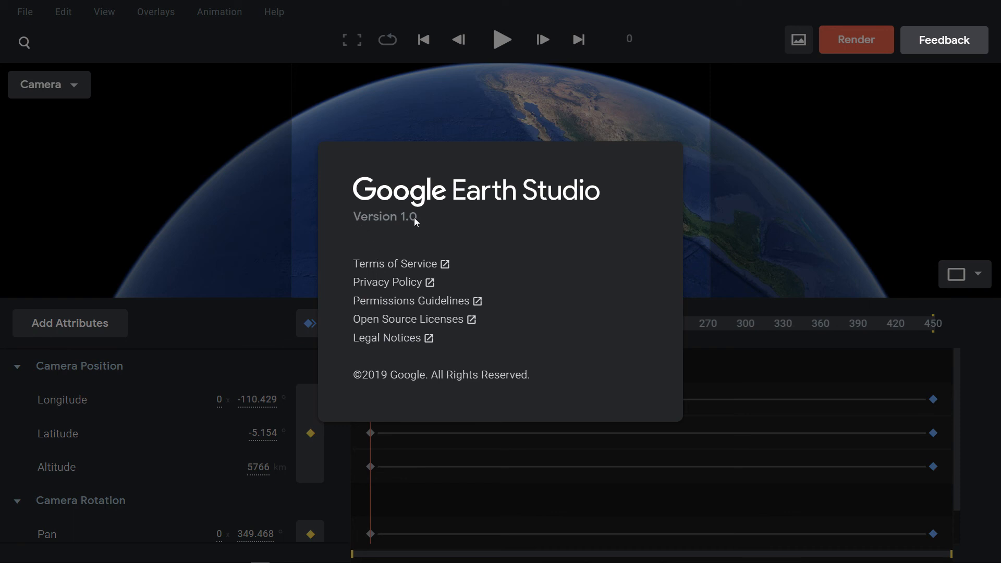
pyautogui.click(270, 215)
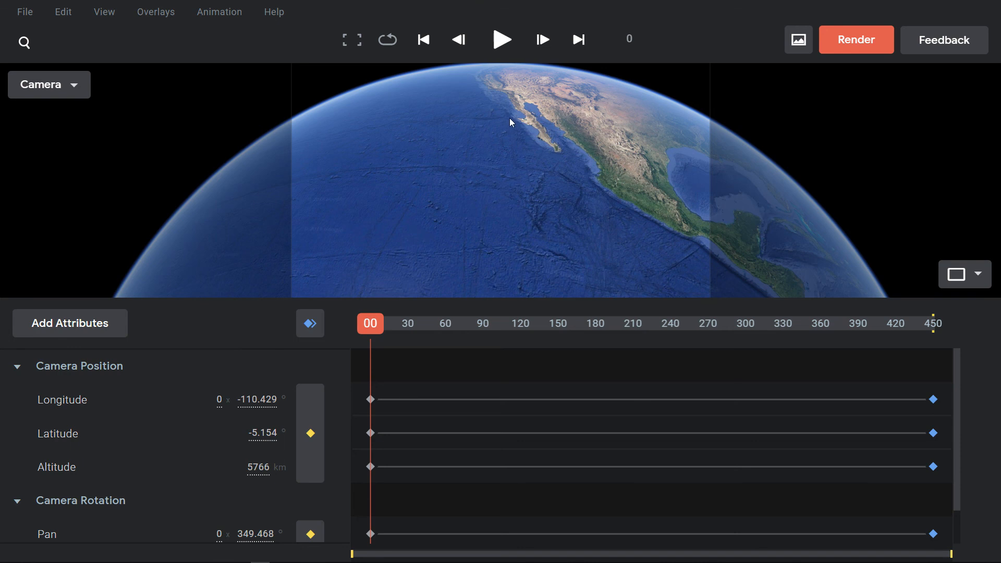
# Step: Exit the browser's full screen and switch to the "1.003 learn google slides" presentation in Google Slides, deselecting the Seattle screenshot on the Menu Overview Tour slide
pyautogui.click(501, 37)
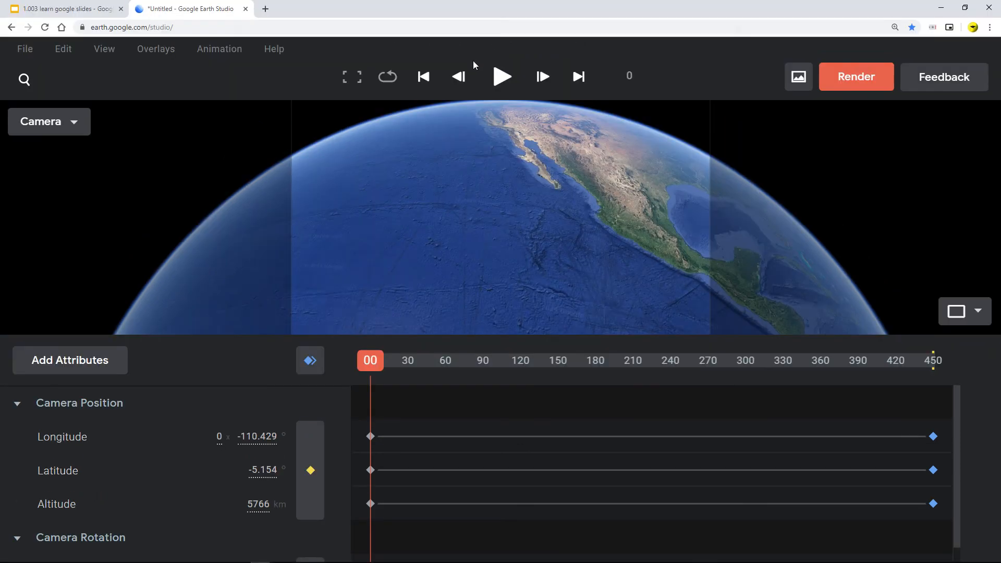
pyautogui.click(103, 11)
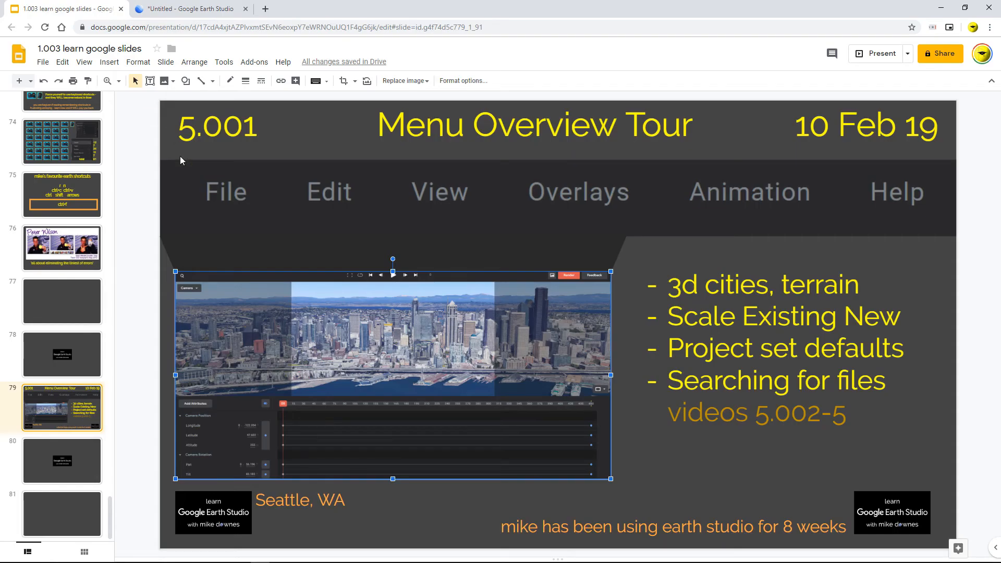
pyautogui.click(148, 274)
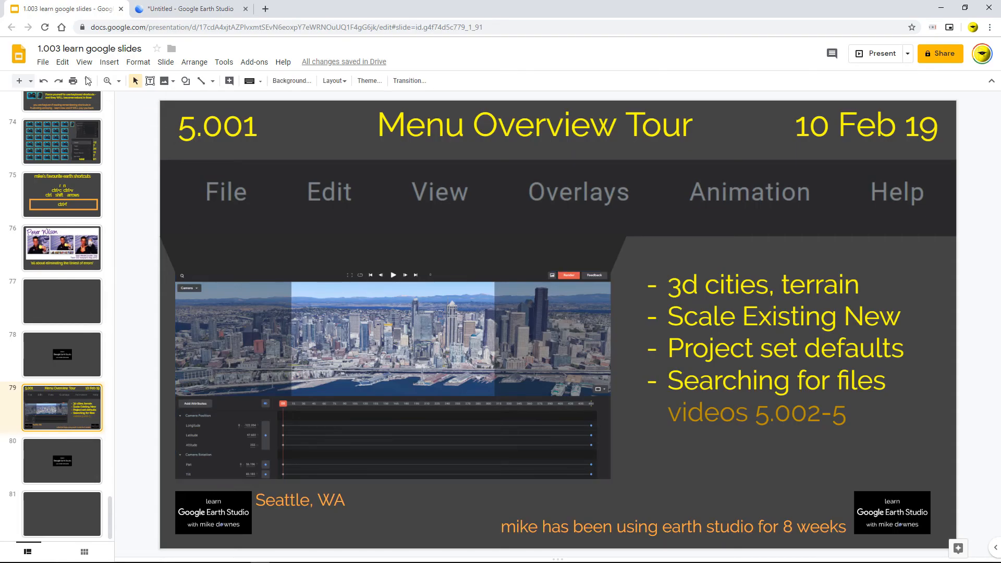
pyautogui.click(84, 62)
pyautogui.click(133, 283)
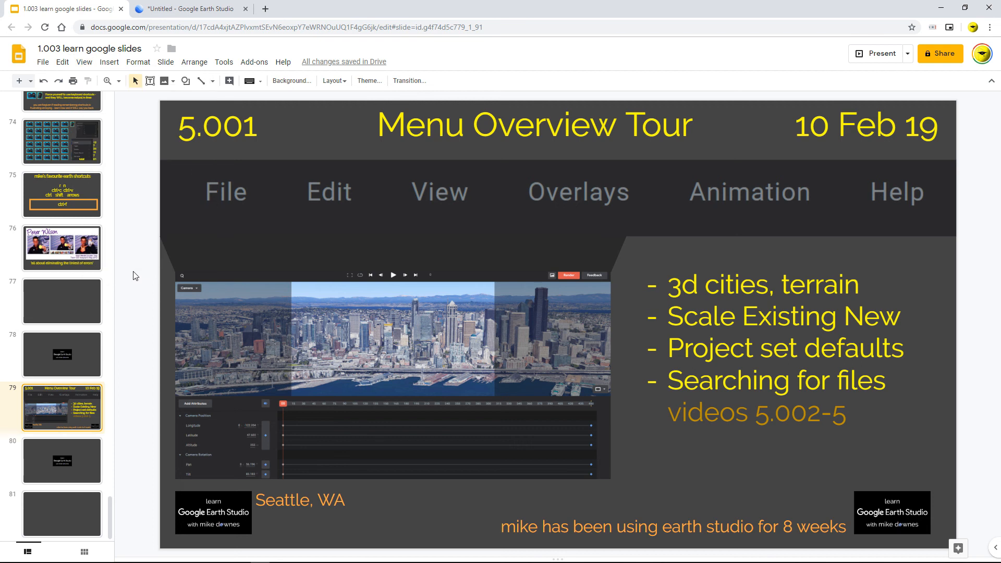